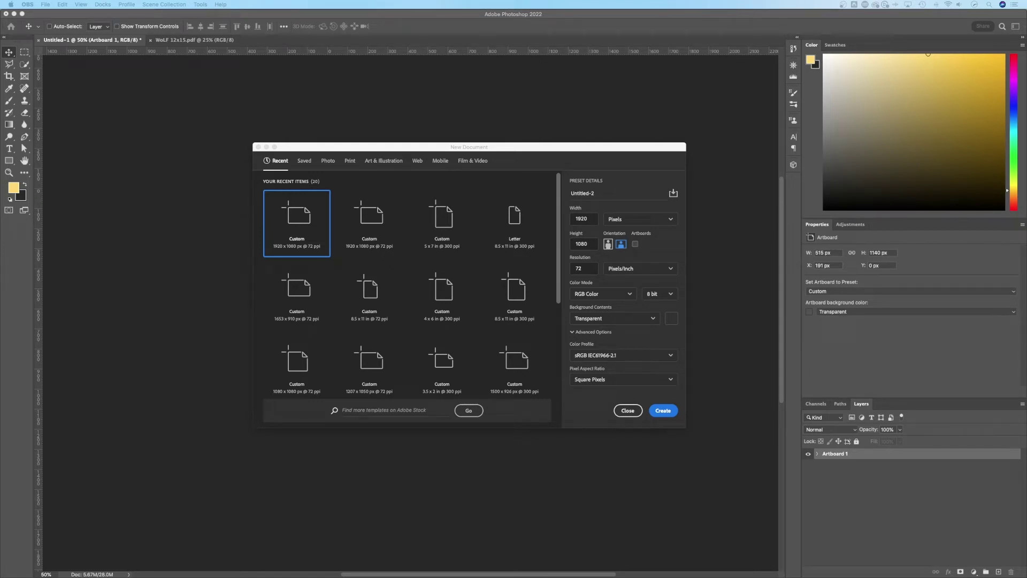
# Step: Create a new 1920 × 1080 px document at 72 pixels/inch with artboards enabled and white background contents
pyautogui.moveTo(615, 151); pyautogui.dragTo(607, 149)
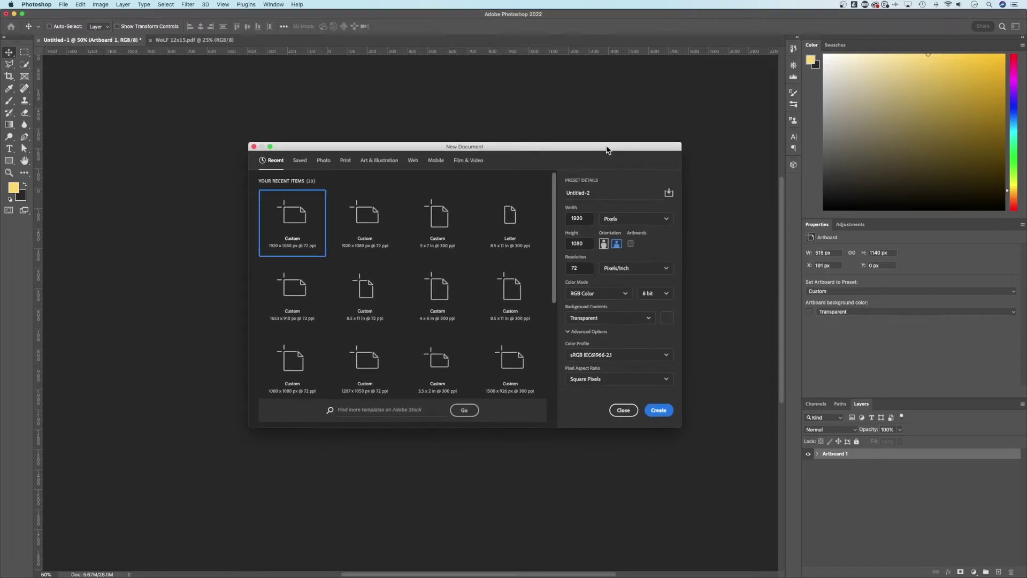
pyautogui.doubleClick(582, 219)
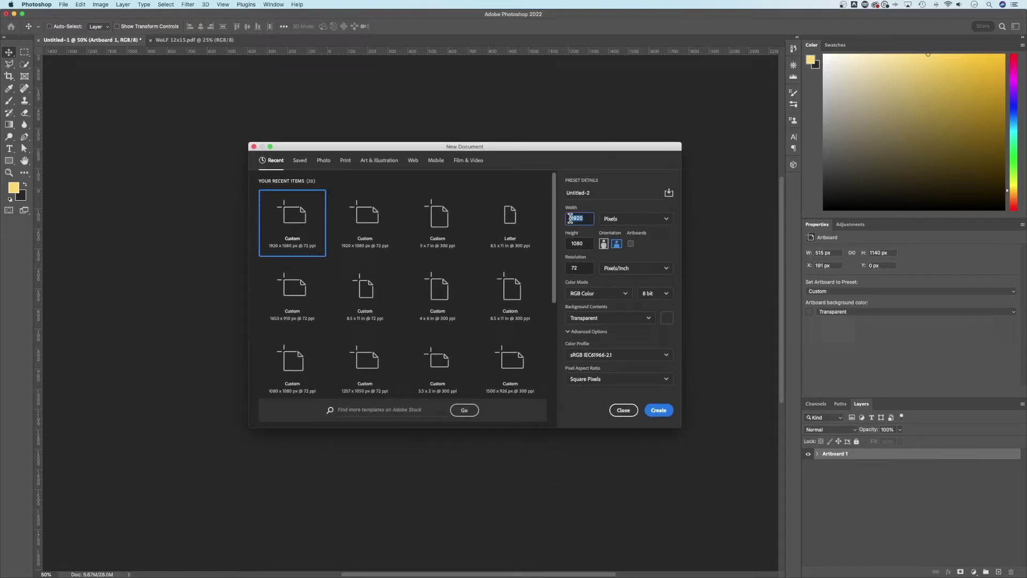
pyautogui.doubleClick(583, 244)
pyautogui.click(632, 246)
pyautogui.click(625, 319)
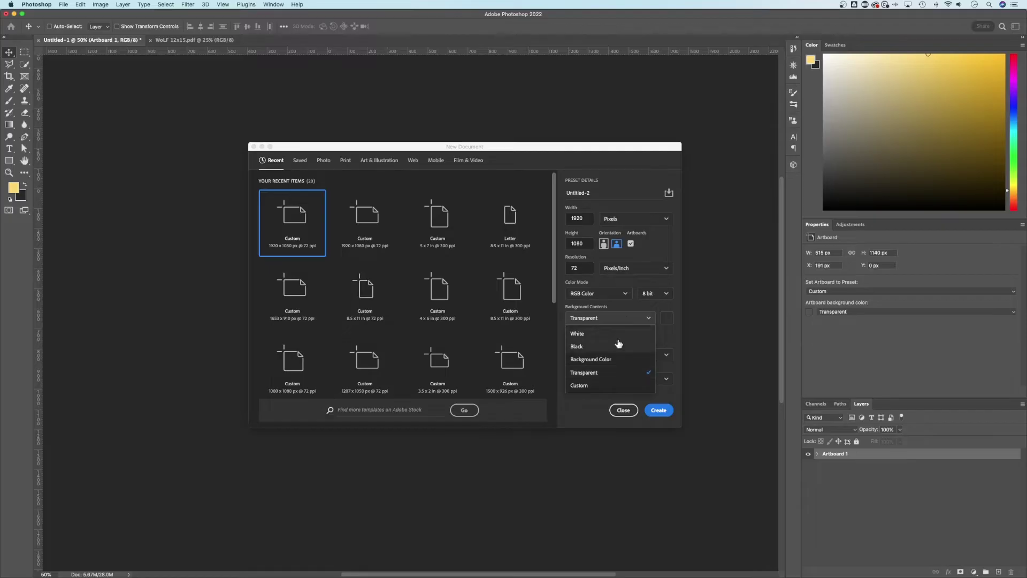
pyautogui.click(600, 334)
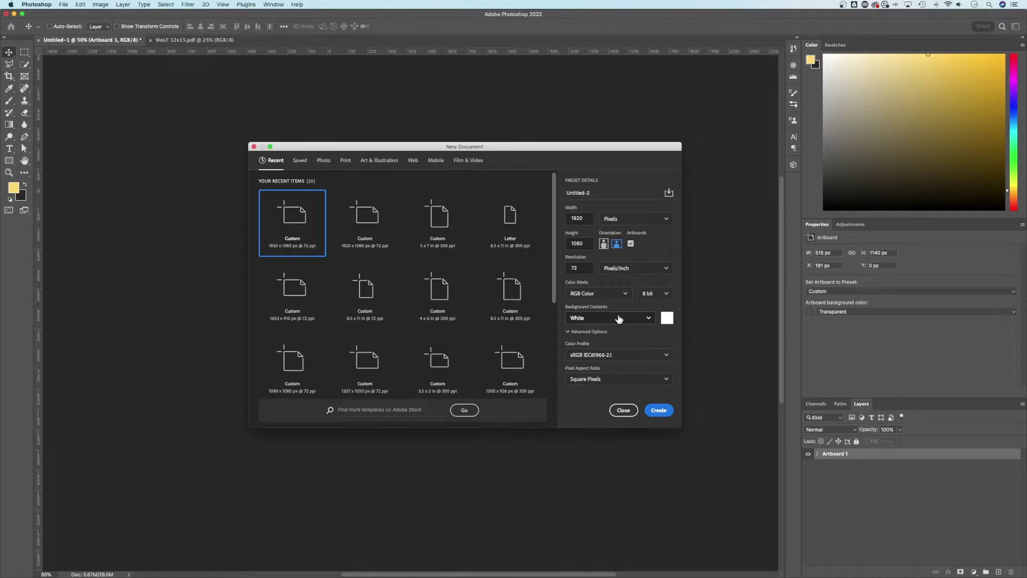
pyautogui.click(658, 410)
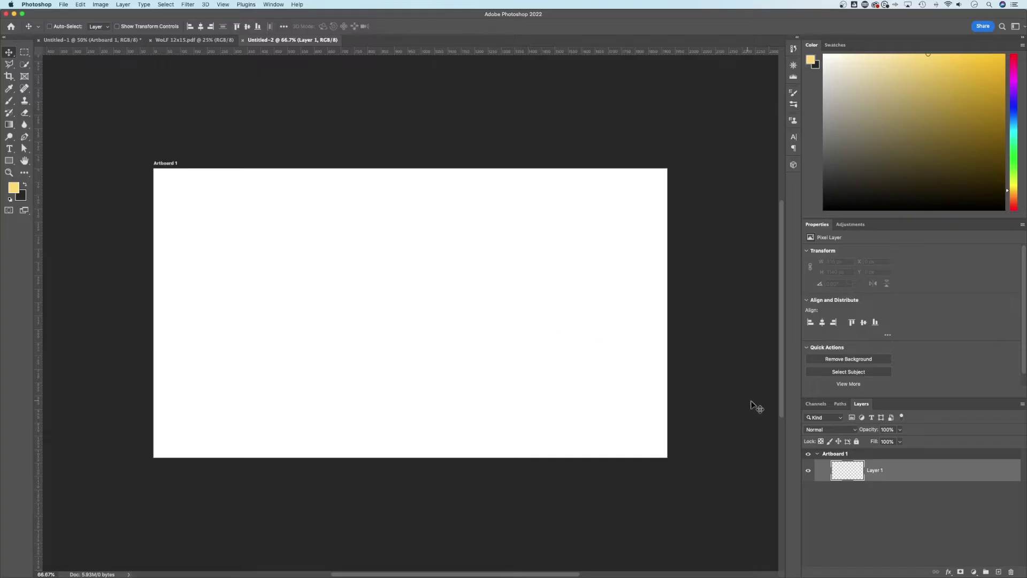
# Step: Examine Artboard 1 and the layer nested inside it, collapsing and expanding the artboard group
pyautogui.click(834, 453)
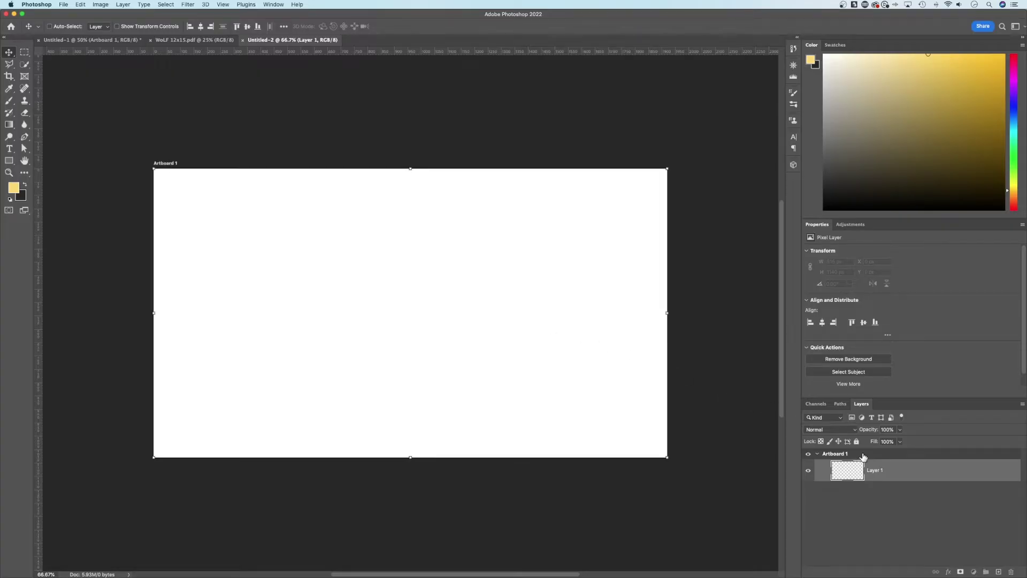
pyautogui.click(816, 454)
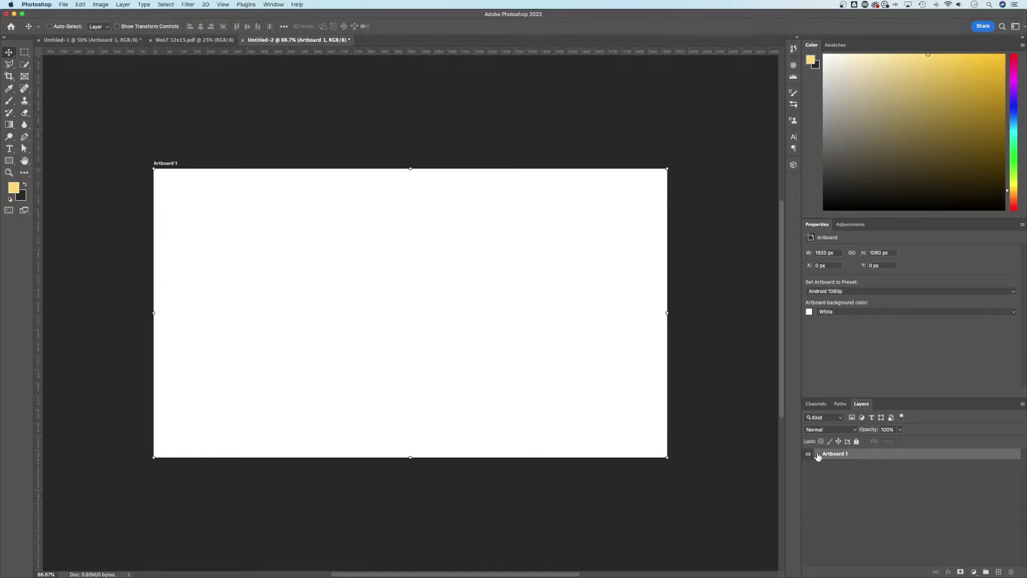
pyautogui.click(817, 453)
pyautogui.click(816, 454)
pyautogui.click(817, 455)
pyautogui.click(872, 471)
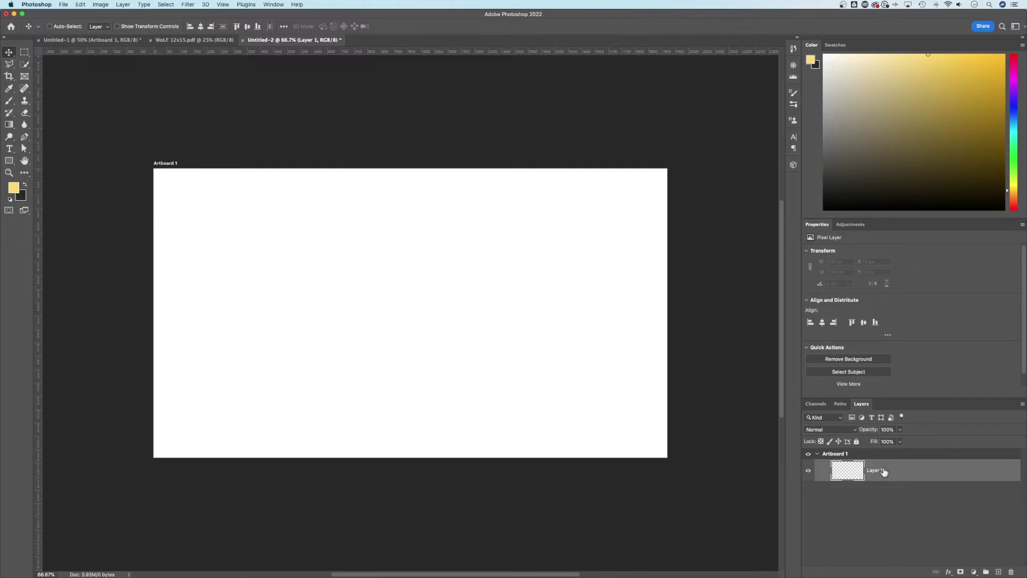
# Step: Set the background color of Artboard 1 to Transparent
pyautogui.click(868, 456)
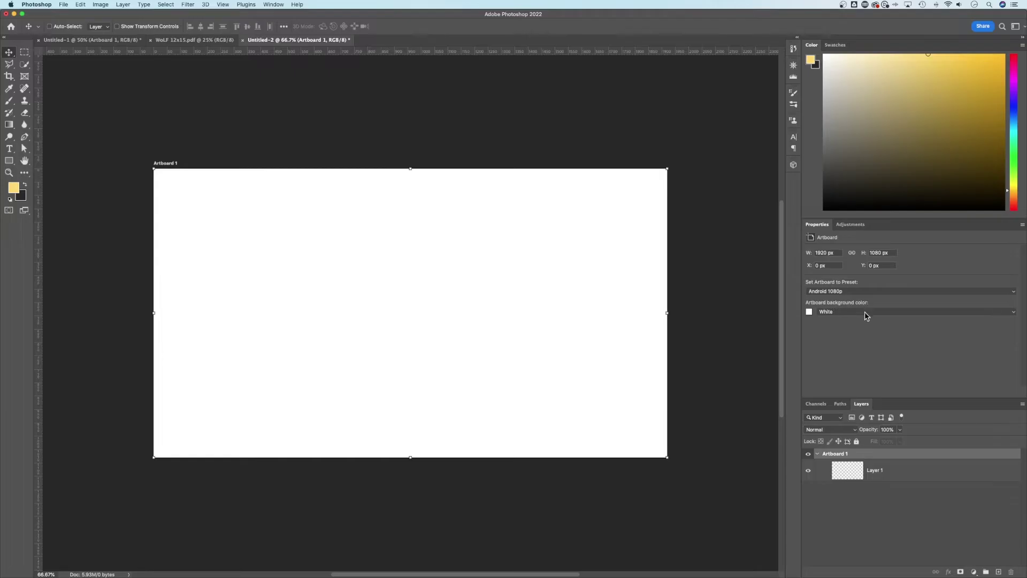
pyautogui.click(836, 315)
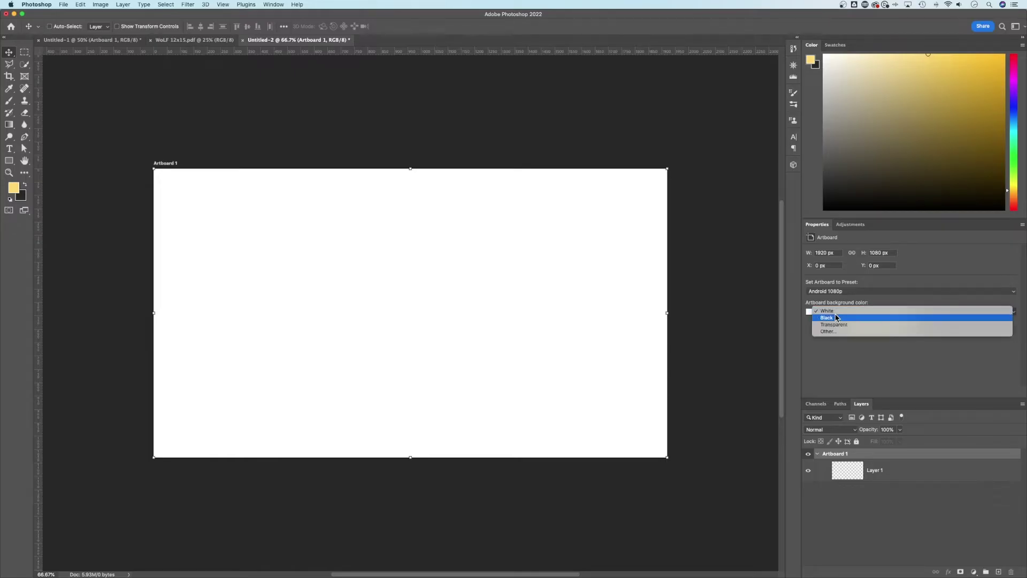
pyautogui.click(835, 324)
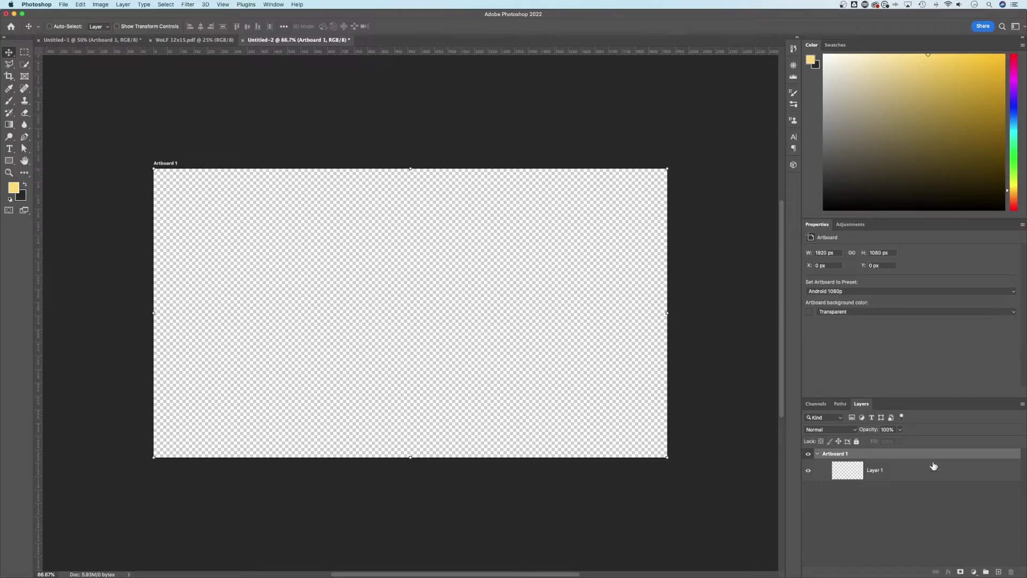
# Step: Draw a white-filled rectangle of about 1716 × 1309 px that covers the artboard's upper-left area
pyautogui.click(906, 477)
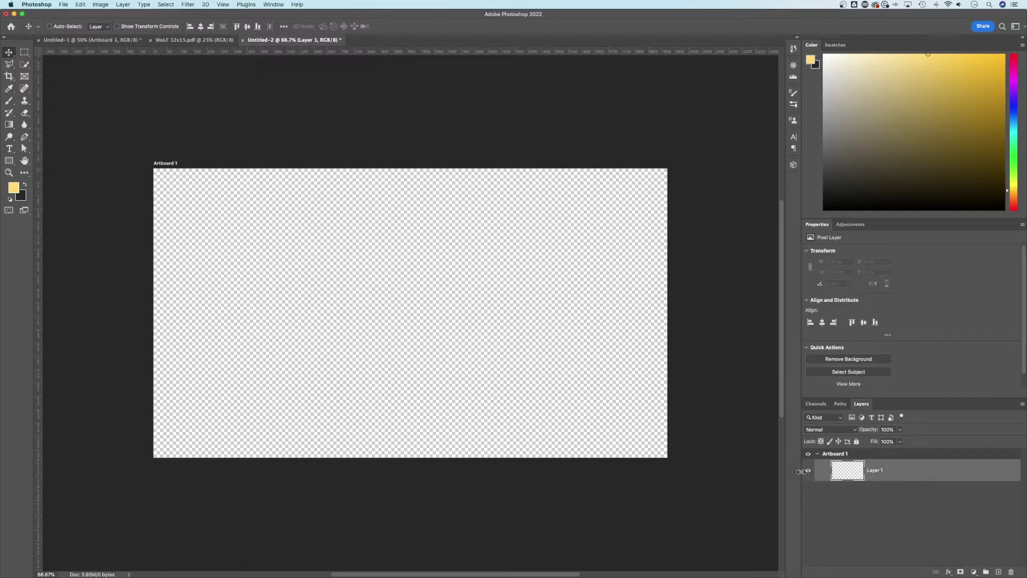
pyautogui.click(8, 162)
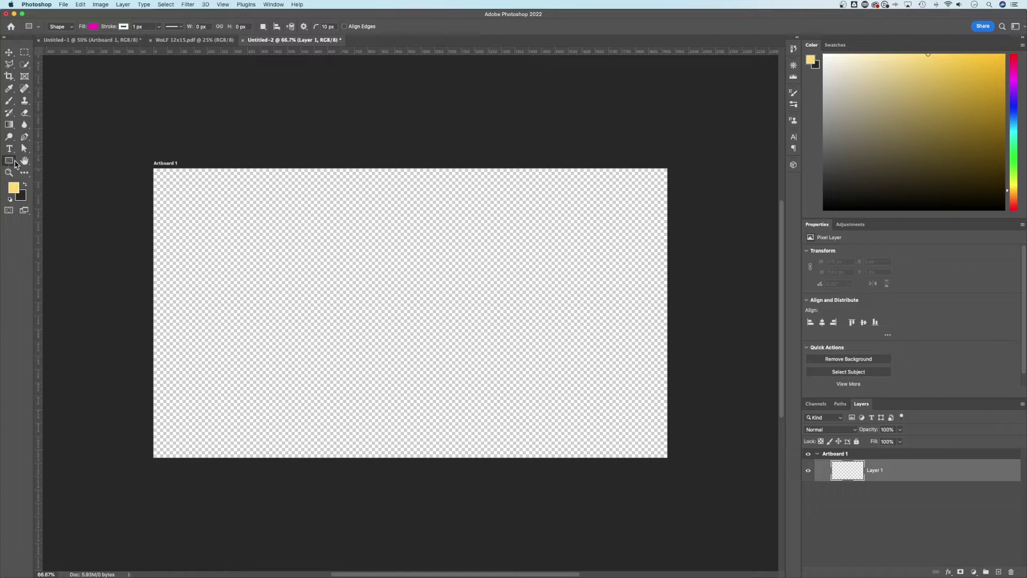
pyautogui.click(93, 26)
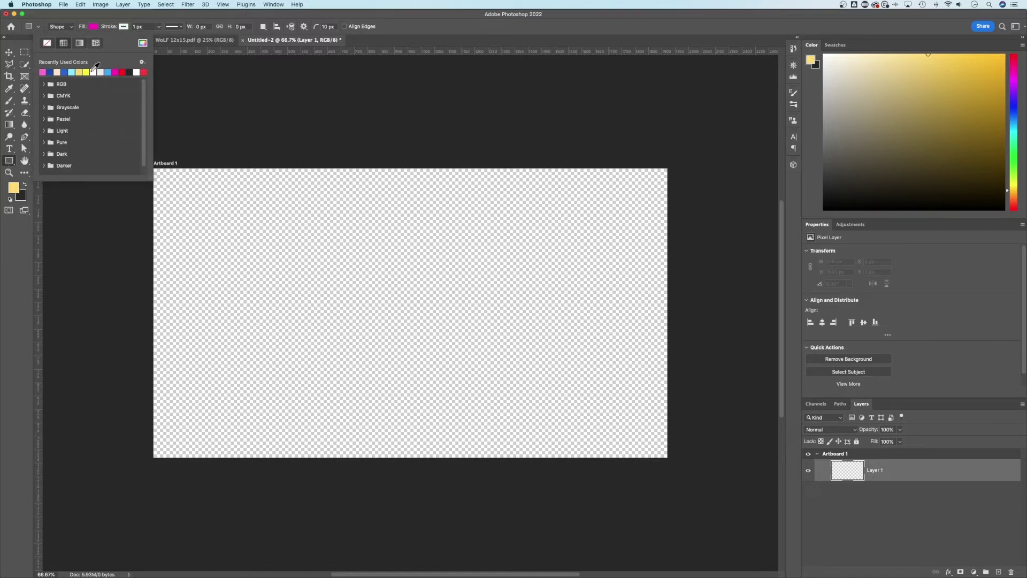
pyautogui.click(93, 72)
pyautogui.click(166, 17)
pyautogui.moveTo(153, 169); pyautogui.dragTo(370, 337)
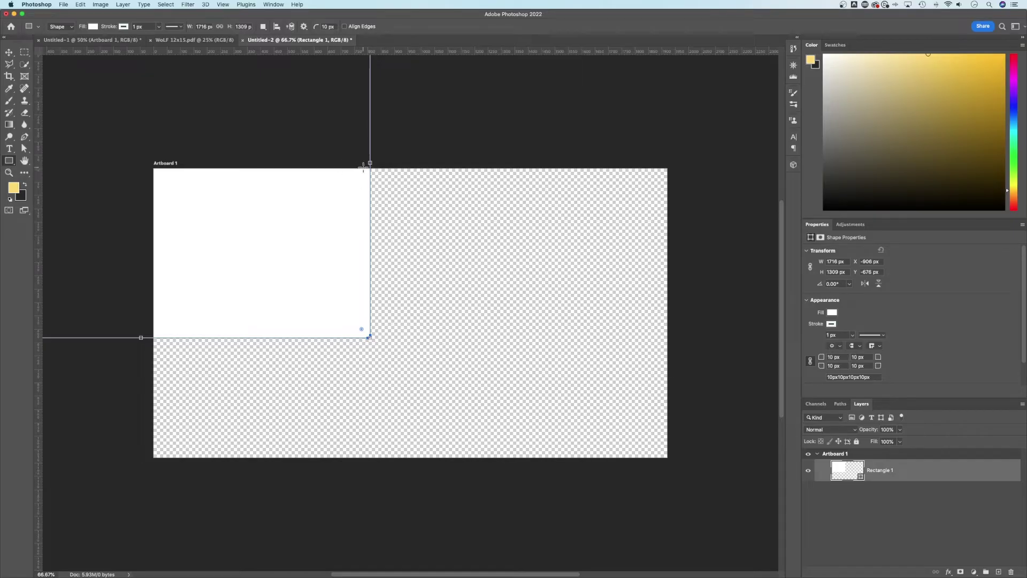
# Step: Move the white rectangle over the artboard and widen it to about 2059 px so it covers the whole artboard
pyautogui.press('v')
pyautogui.moveTo(231, 257); pyautogui.dragTo(454, 373)
pyautogui.press('super')
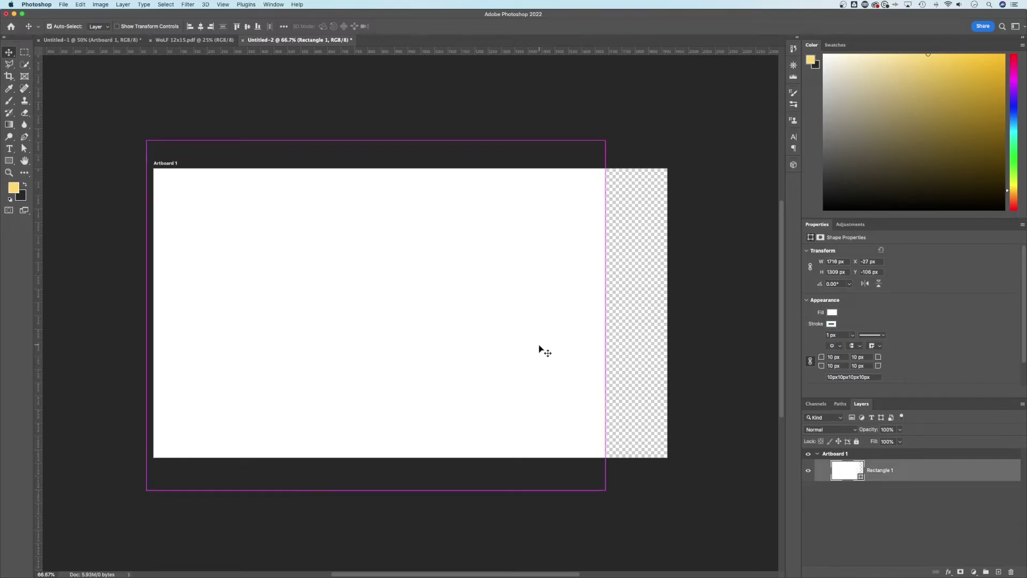
pyautogui.press('super+t')
pyautogui.moveTo(605, 316); pyautogui.dragTo(696, 315)
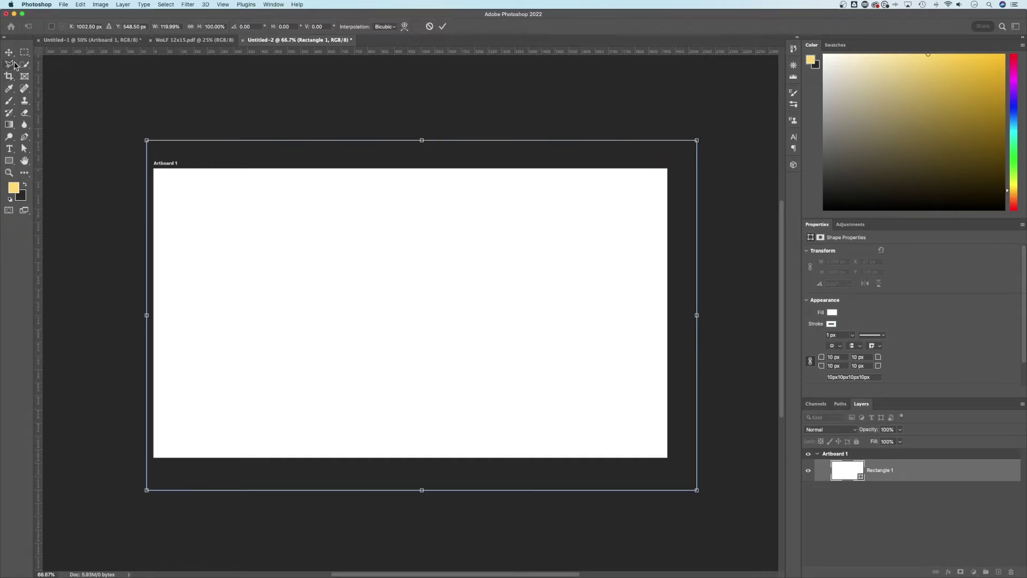
pyautogui.press('Return')
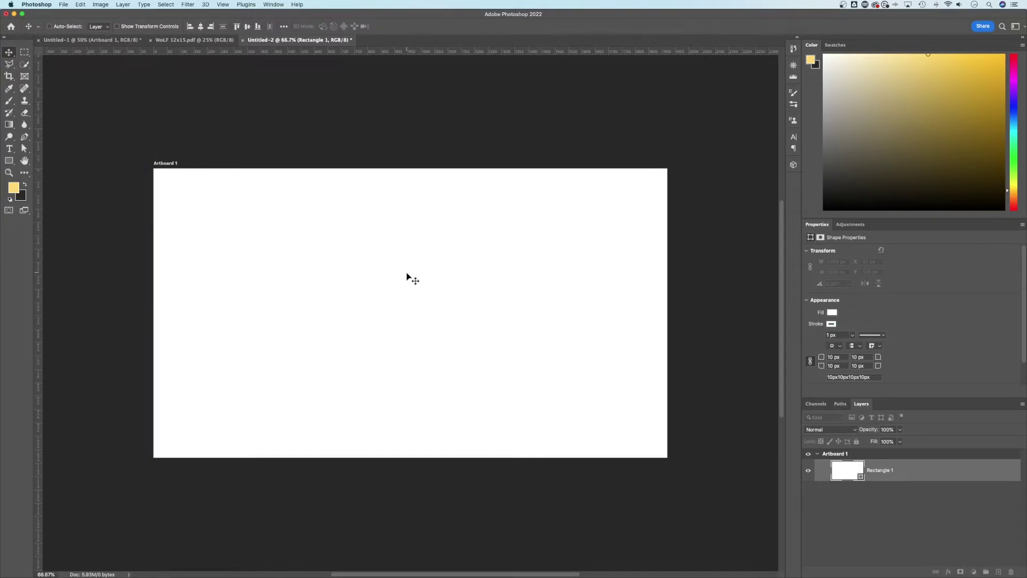
# Step: Move the white rectangle completely off the artboard, up and to the left, so its layer leaves the Artboard 1 group
pyautogui.press('super+minus')
pyautogui.press('super+minus')
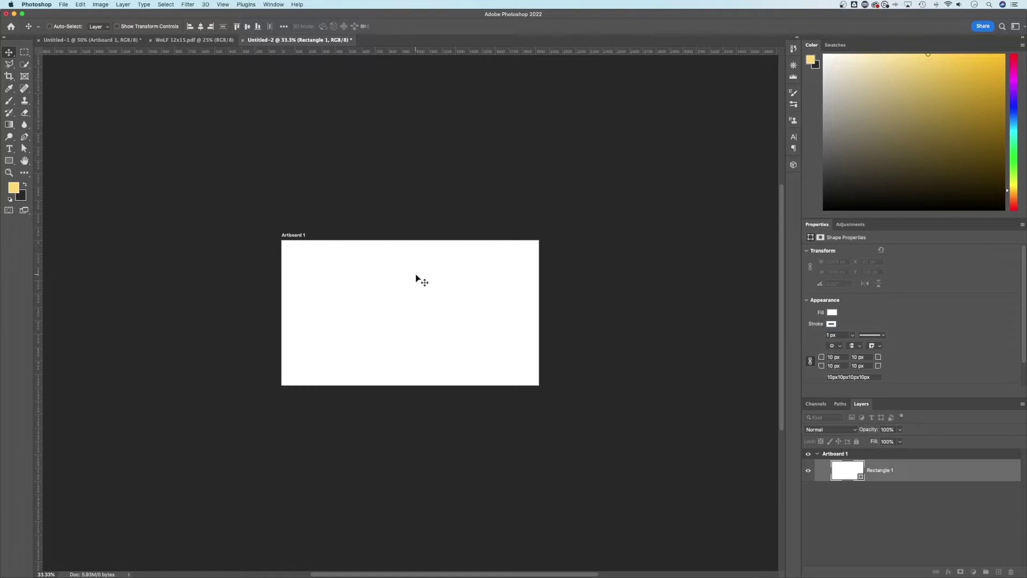
pyautogui.click(856, 472)
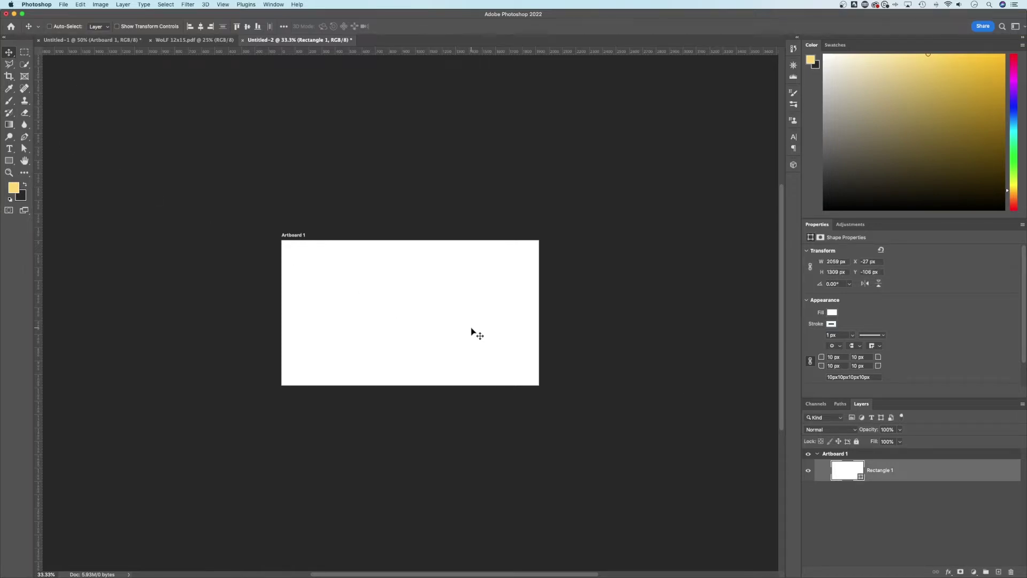
pyautogui.moveTo(473, 332); pyautogui.dragTo(175, 160)
pyautogui.moveTo(220, 183); pyautogui.dragTo(390, 268)
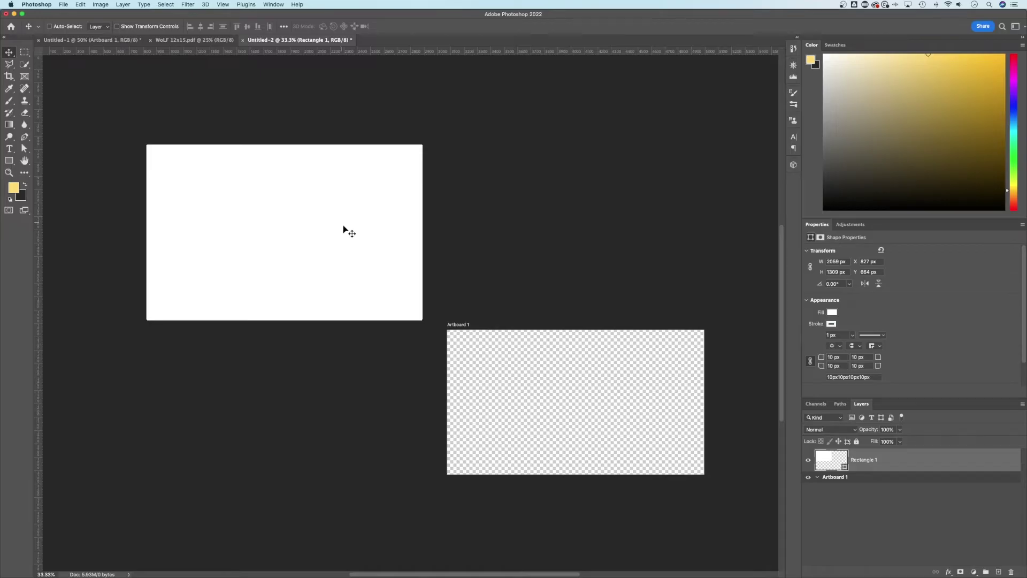
pyautogui.moveTo(341, 225); pyautogui.dragTo(264, 210)
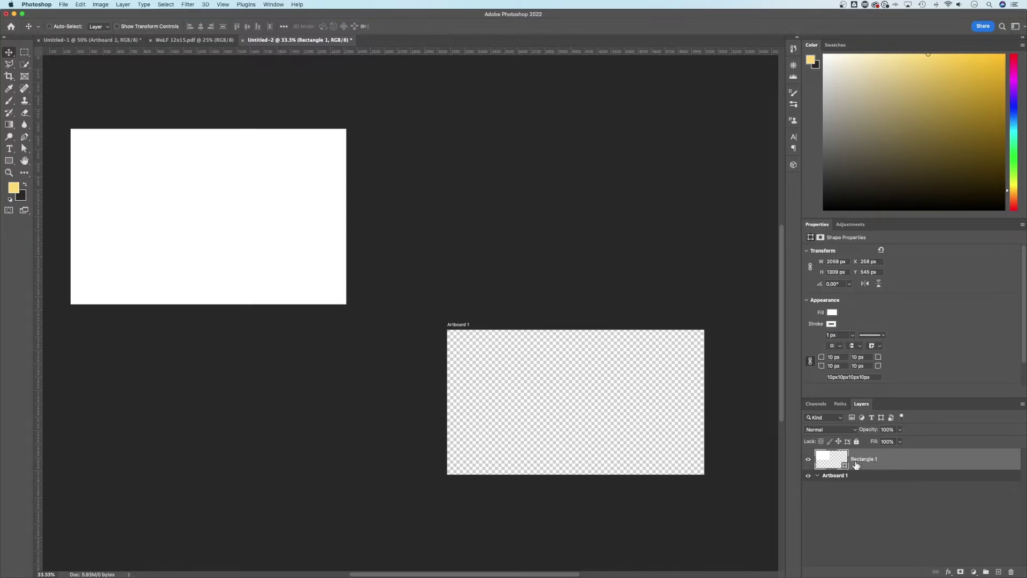
pyautogui.click(836, 478)
pyautogui.click(870, 466)
# Step: Switch to the Untitled-1 document and examine the layers inside Artboard 1, temporarily hiding Layer 0
pyautogui.click(66, 40)
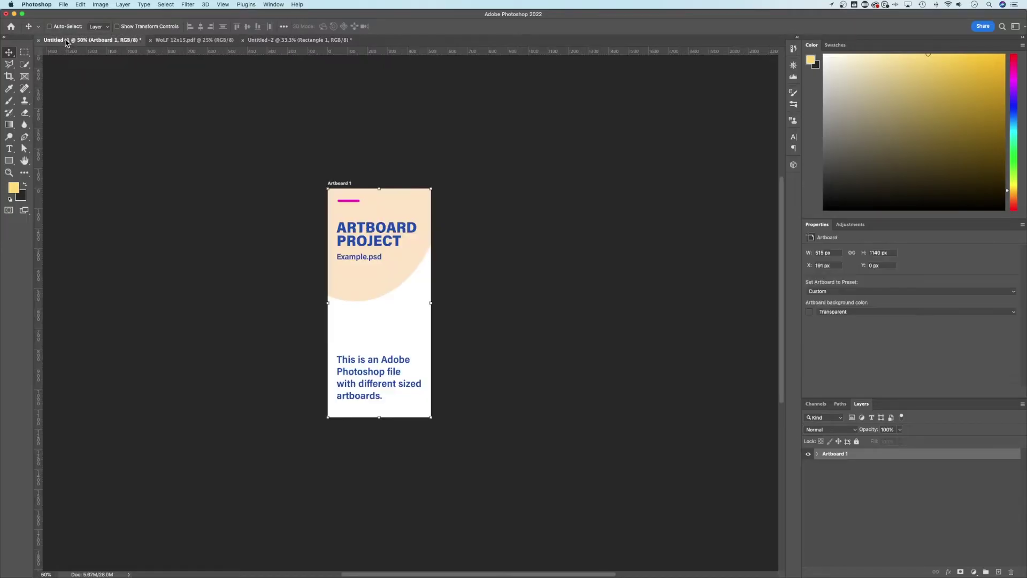
pyautogui.click(817, 454)
pyautogui.click(876, 476)
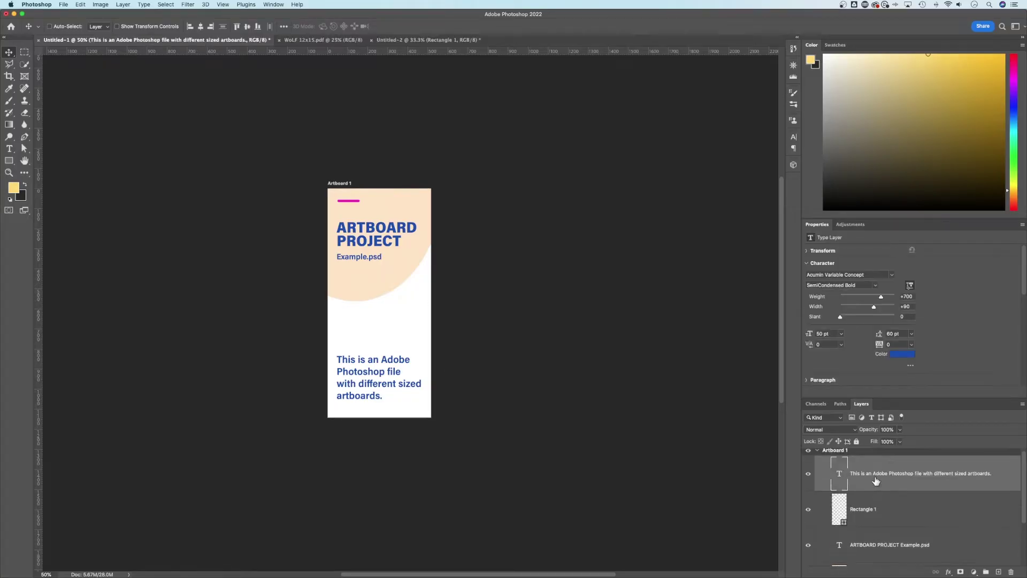
pyautogui.scroll(-2, 872, 503)
pyautogui.click(867, 514)
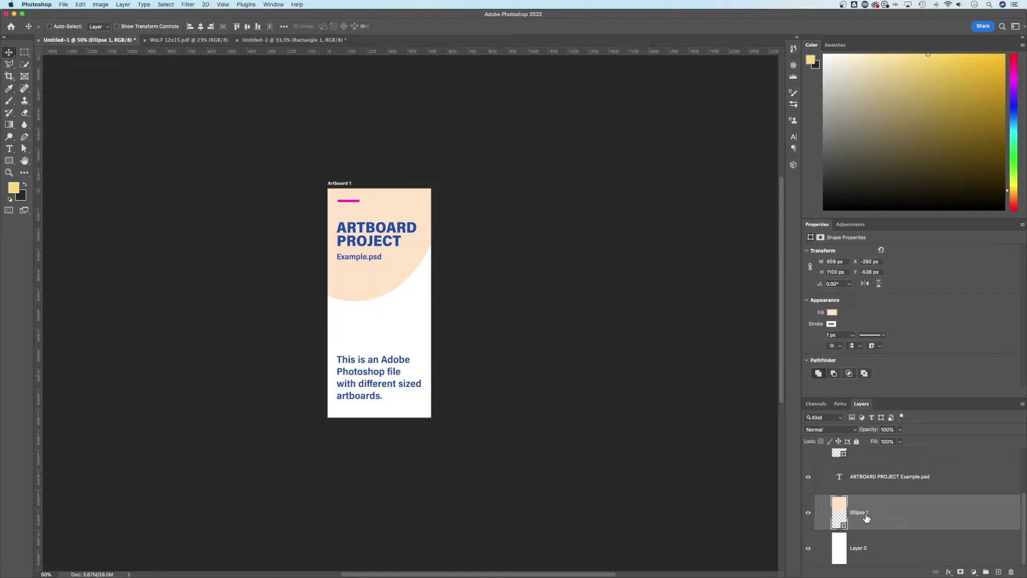
pyautogui.click(874, 546)
pyautogui.click(808, 549)
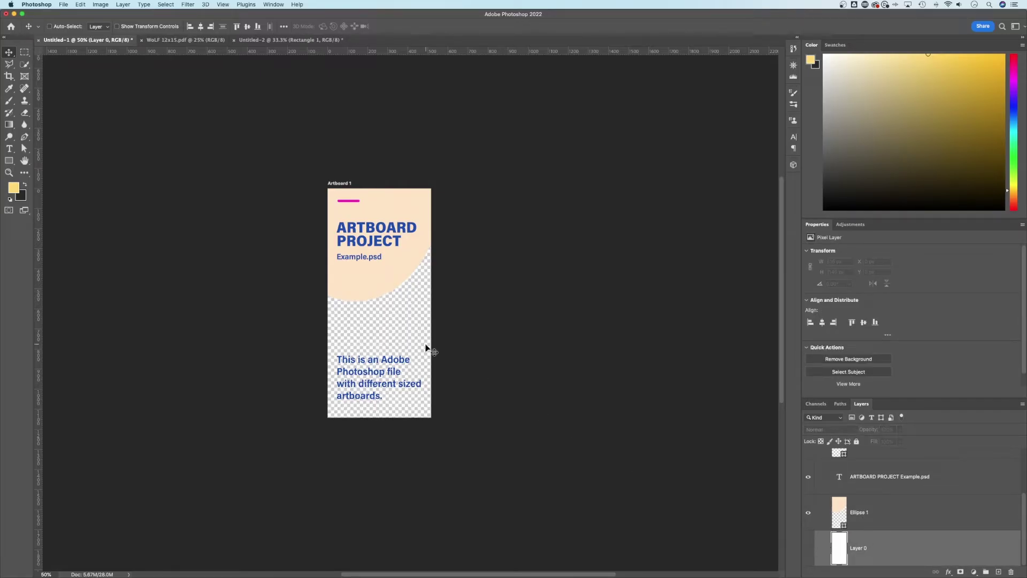
pyautogui.click(809, 549)
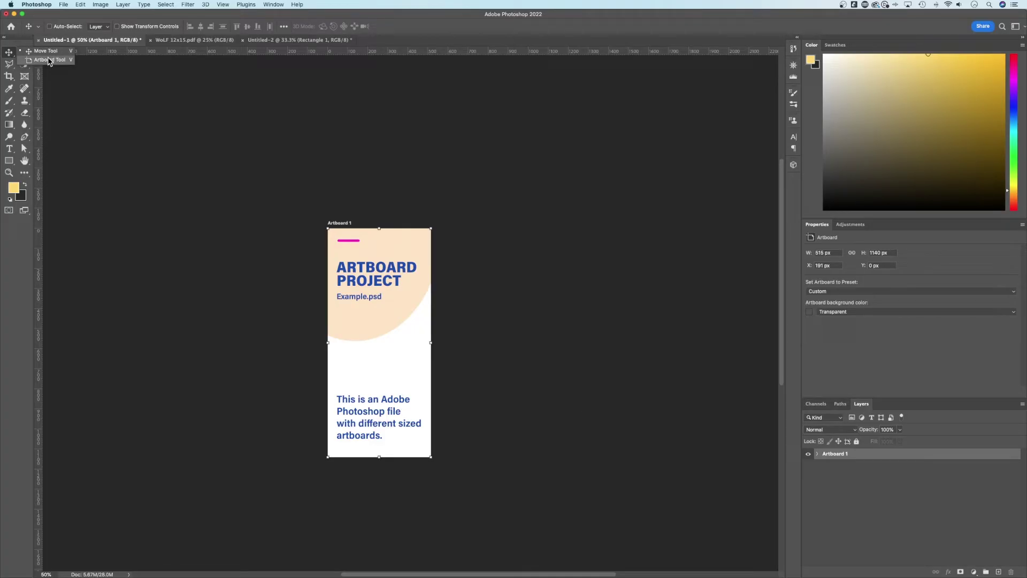
# Step: Add two blank 515 × 1140 px artboards to the right of Artboard 1 with the Artboard tool
pyautogui.click(48, 60)
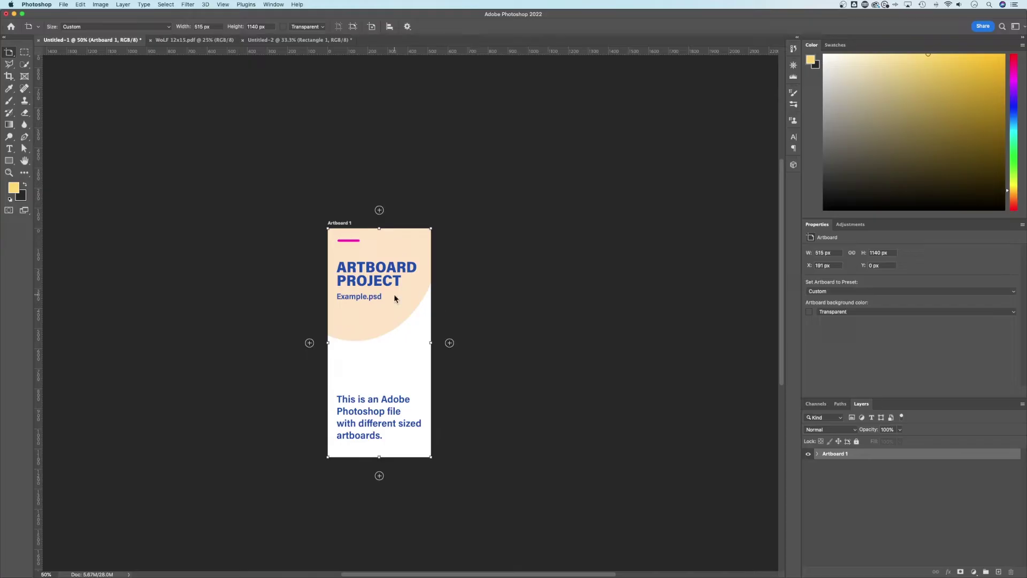
pyautogui.click(450, 344)
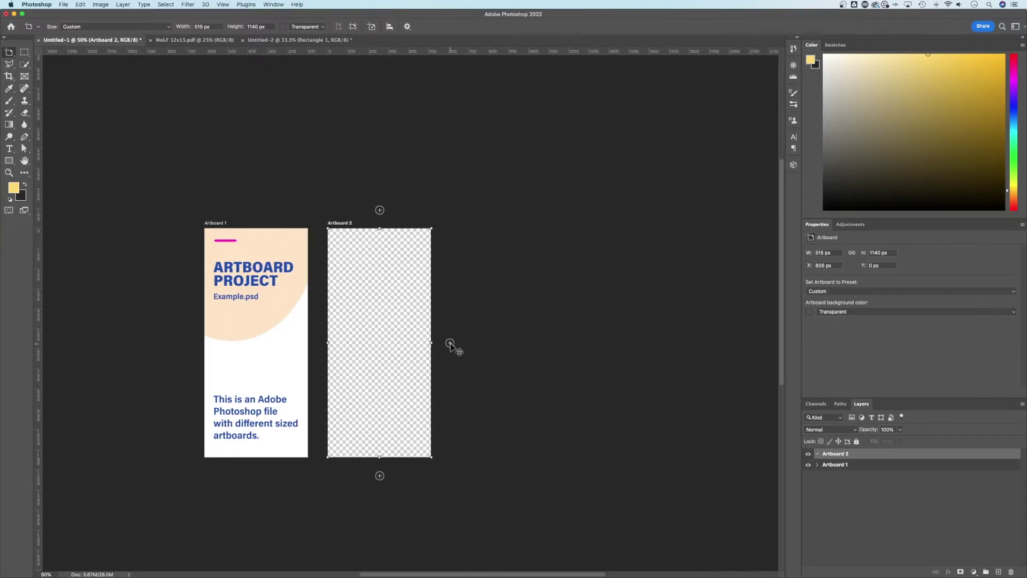
pyautogui.click(450, 343)
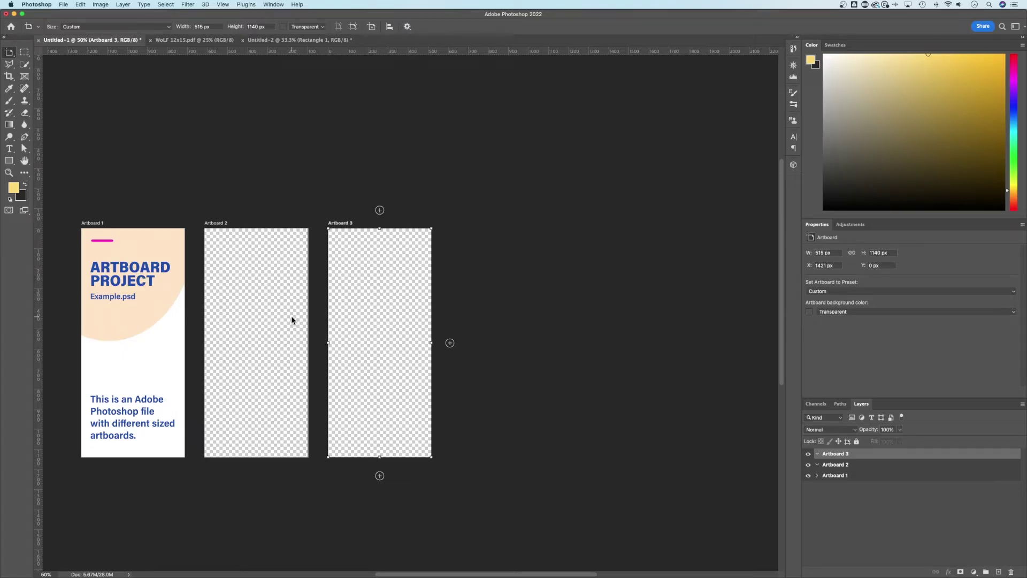
# Step: Delete the blank Artboard 2 and Artboard 3
pyautogui.click(840, 465)
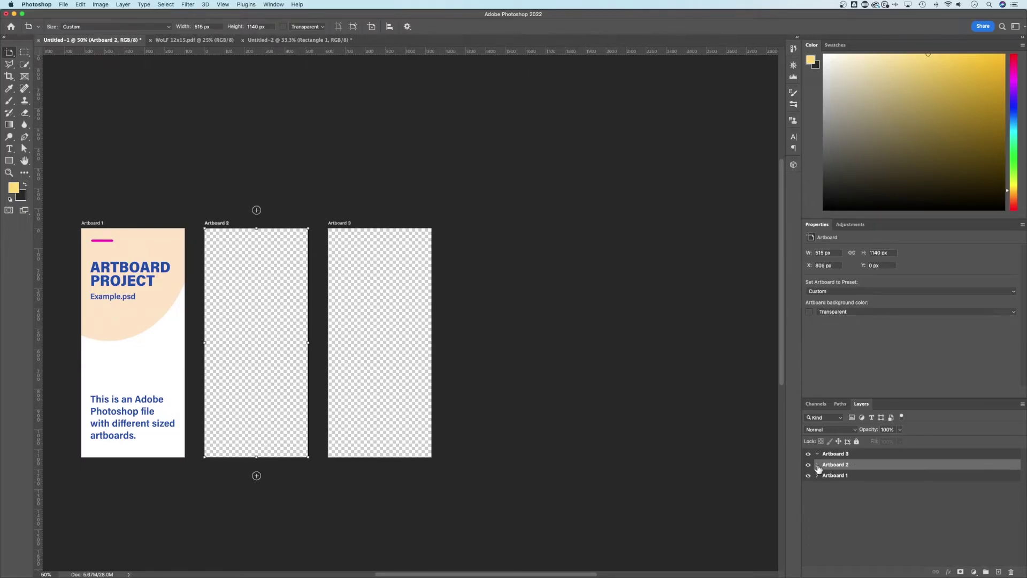
pyautogui.click(817, 455)
pyautogui.press('Delete')
pyautogui.press('Delete')
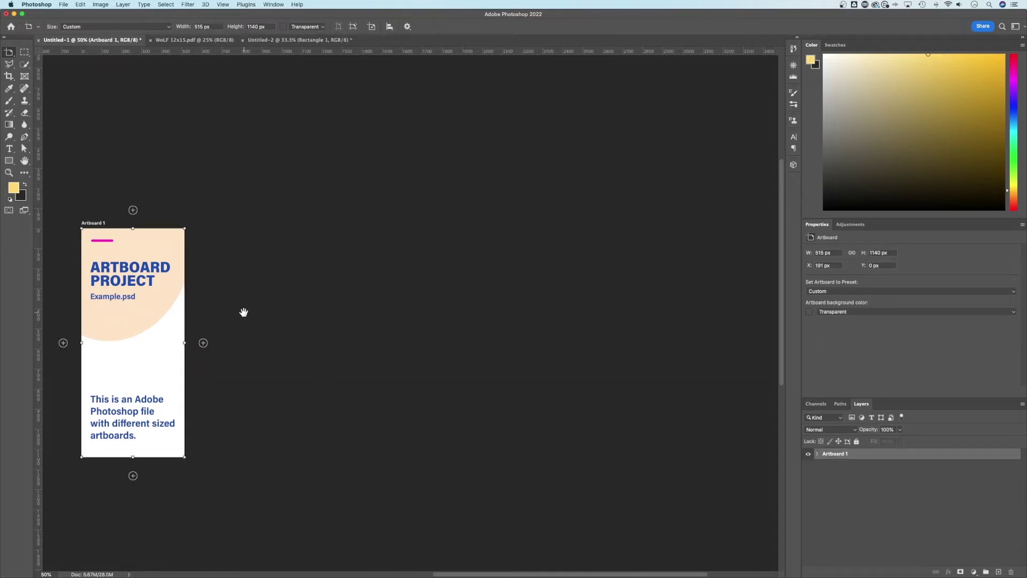
# Step: Duplicate Artboard 1 with its contents to its right and shorten the copy from the bottom to about 501 px high
pyautogui.moveTo(240, 312); pyautogui.dragTo(401, 310)
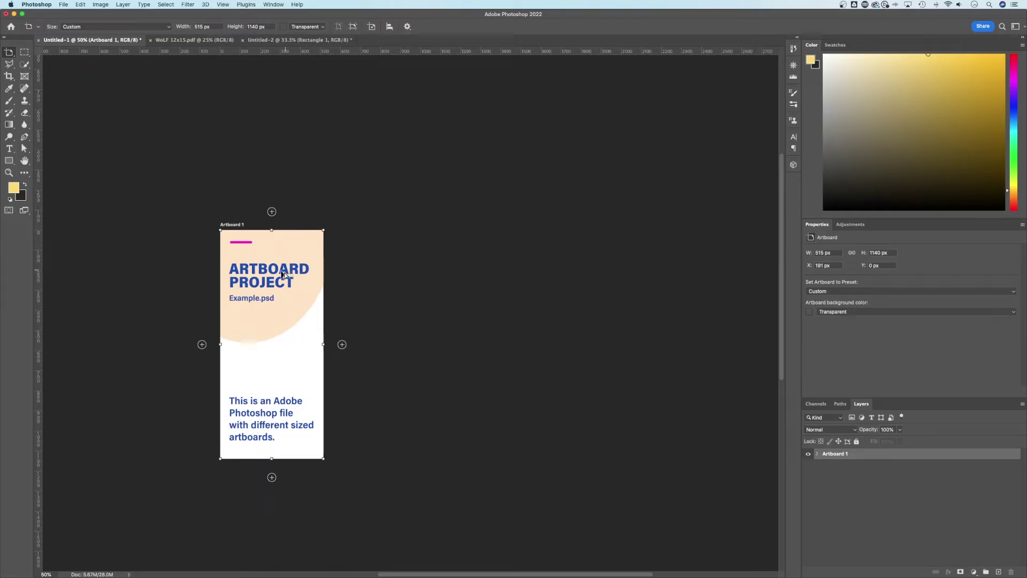
pyautogui.moveTo(289, 273); pyautogui.dragTo(396, 275)
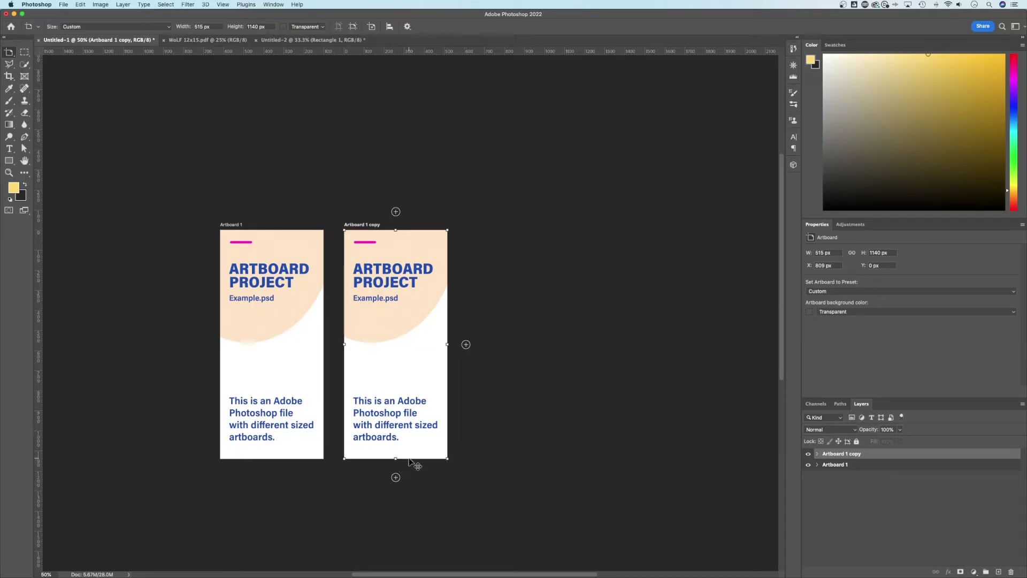
pyautogui.moveTo(394, 458); pyautogui.dragTo(396, 330)
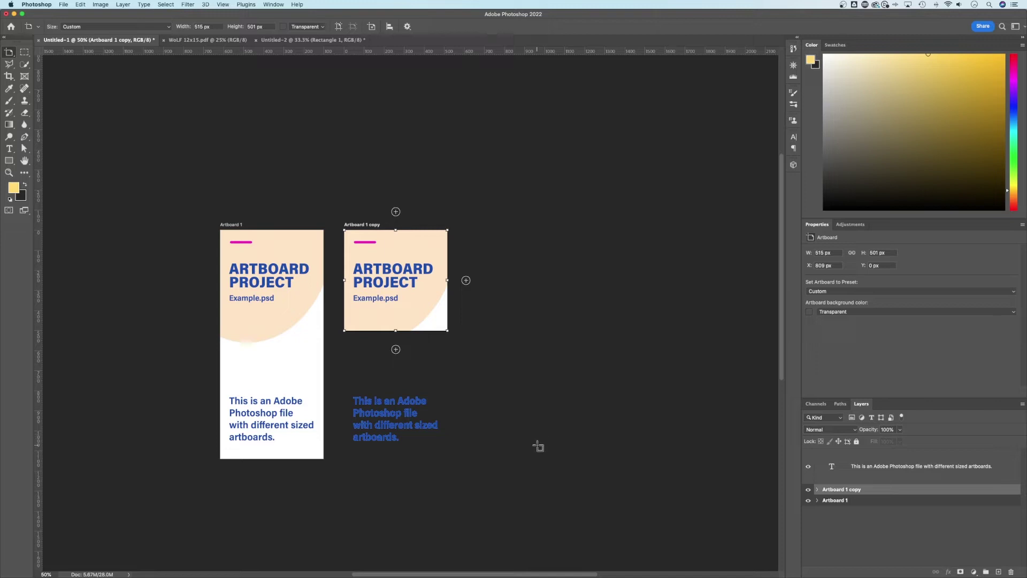
# Step: Move the stray body text layer into Artboard 1 copy and expand that artboard's layer group
pyautogui.press('v')
pyautogui.click(876, 469)
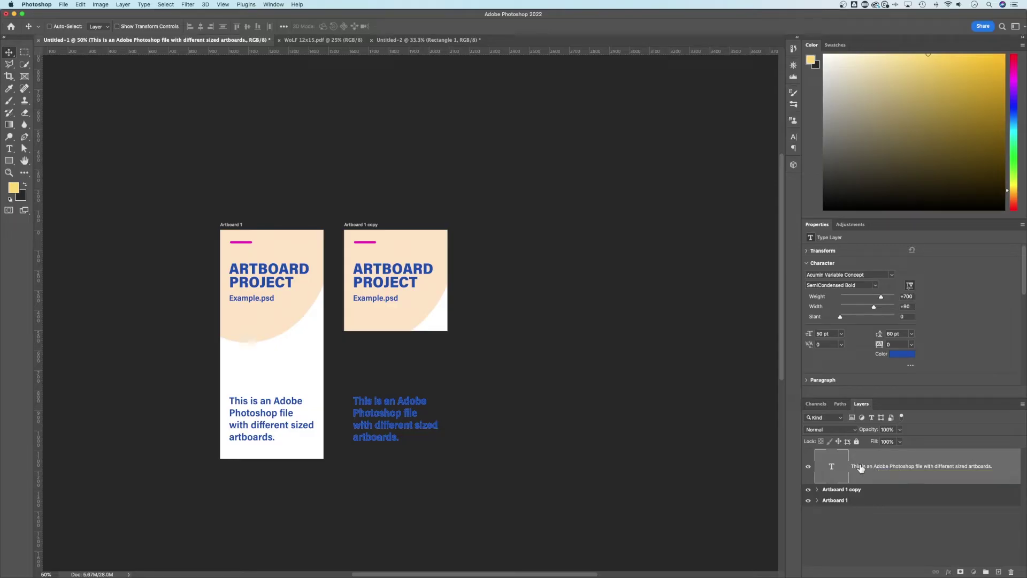
pyautogui.moveTo(861, 469); pyautogui.dragTo(851, 490)
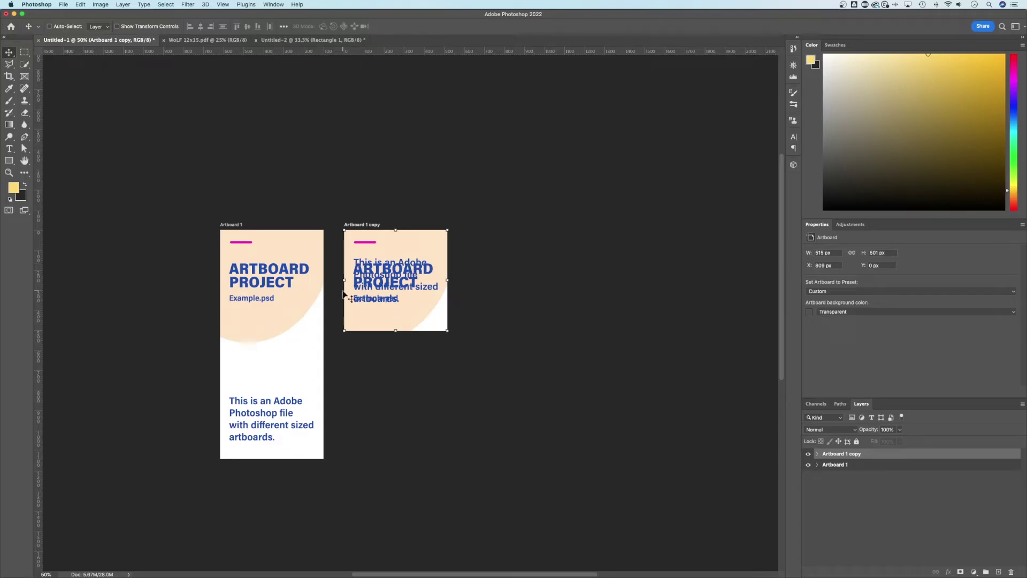
pyautogui.click(817, 454)
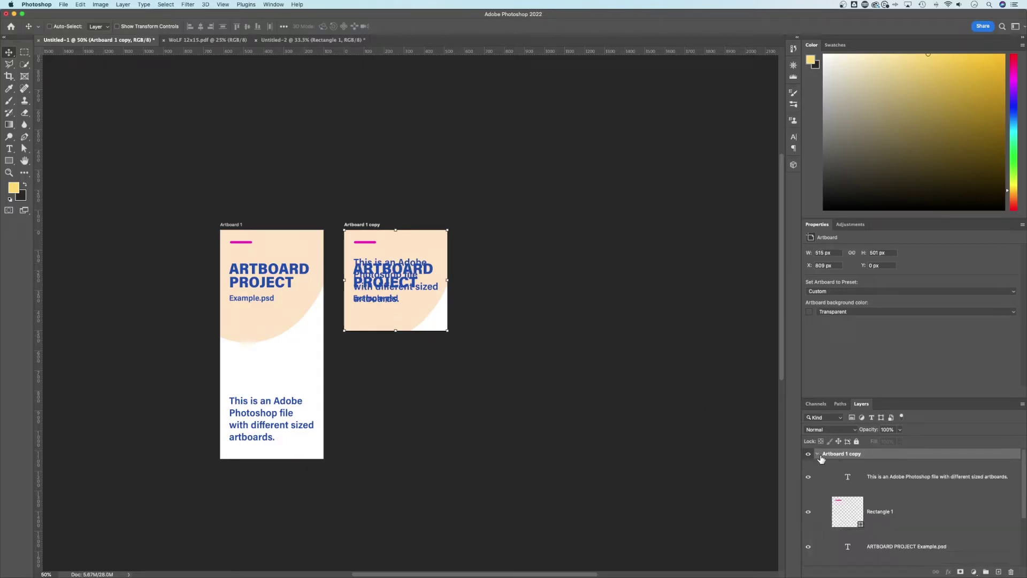
# Step: Scale down the body text, to about 38 pt, and the title in Artboard 1 copy, stacking the title above the body text
pyautogui.click(880, 478)
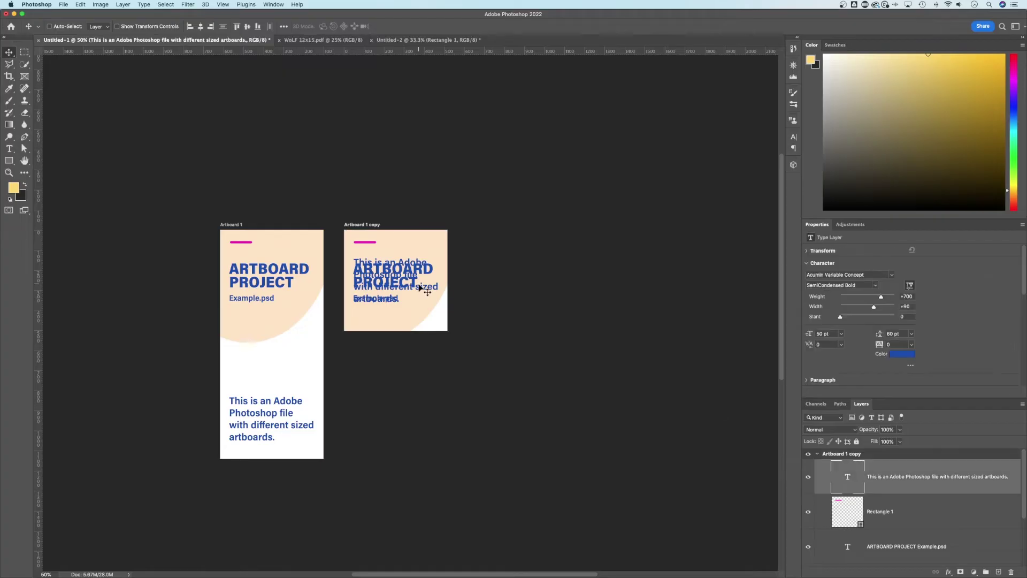
pyautogui.moveTo(389, 263)
pyautogui.mouseDown()
pyautogui.moveTo(390, 281)
pyautogui.moveTo(435, 273)
pyautogui.moveTo(419, 285)
pyautogui.moveTo(431, 298)
pyautogui.moveTo(381, 259)
pyautogui.mouseUp()
pyautogui.press('super+t')
pyautogui.click(856, 546)
pyautogui.scroll(-3, 910, 514)
pyautogui.press('super+t')
pyautogui.press('Return')
# Step: Briefly hide Rectangle 1 in Artboard 1 copy, show it again, and move the pink bar onto the empty canvas above the artboard
pyautogui.click(824, 480)
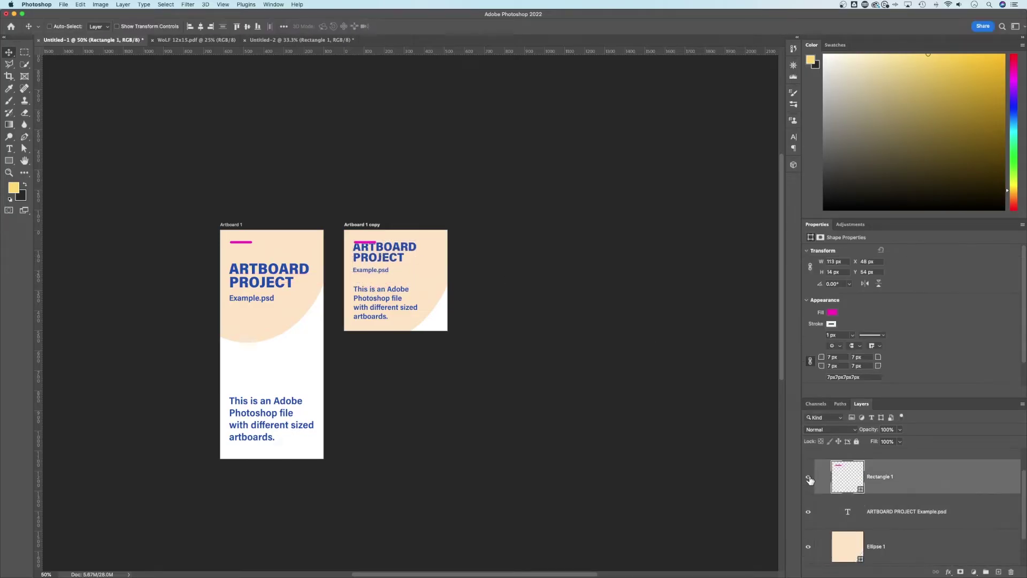
pyautogui.click(809, 479)
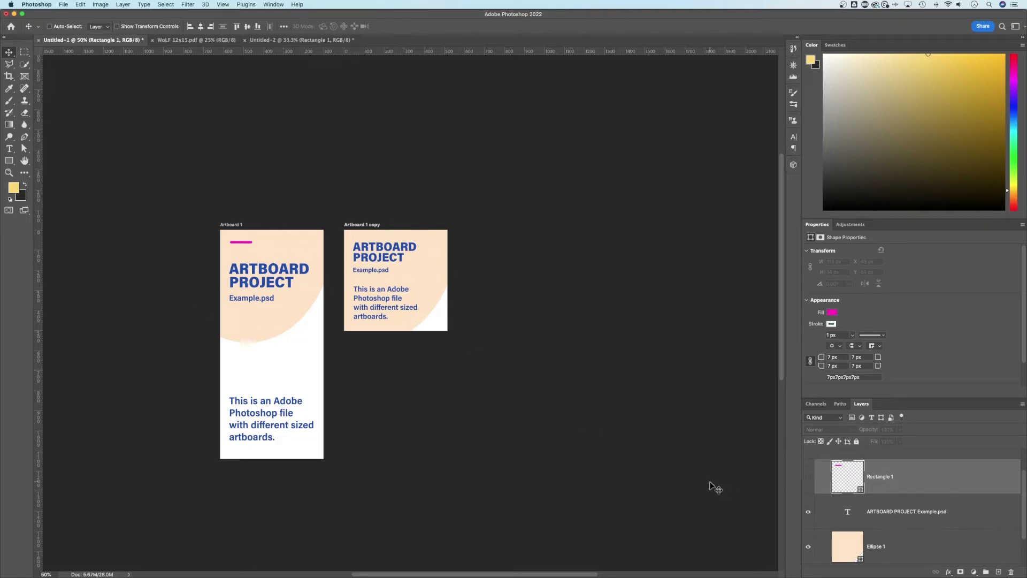
pyautogui.scroll(1, 891, 512)
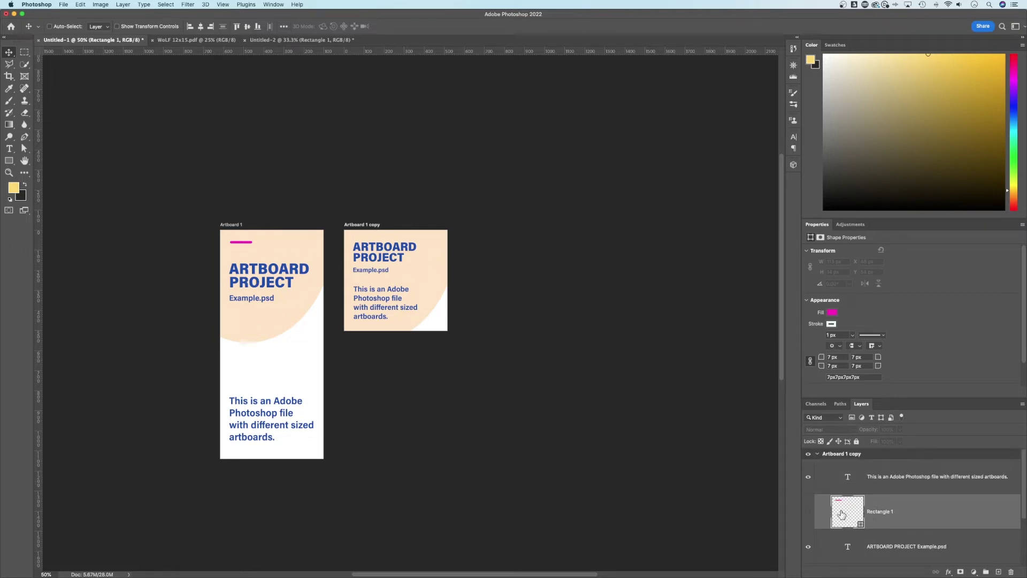
pyautogui.click(808, 513)
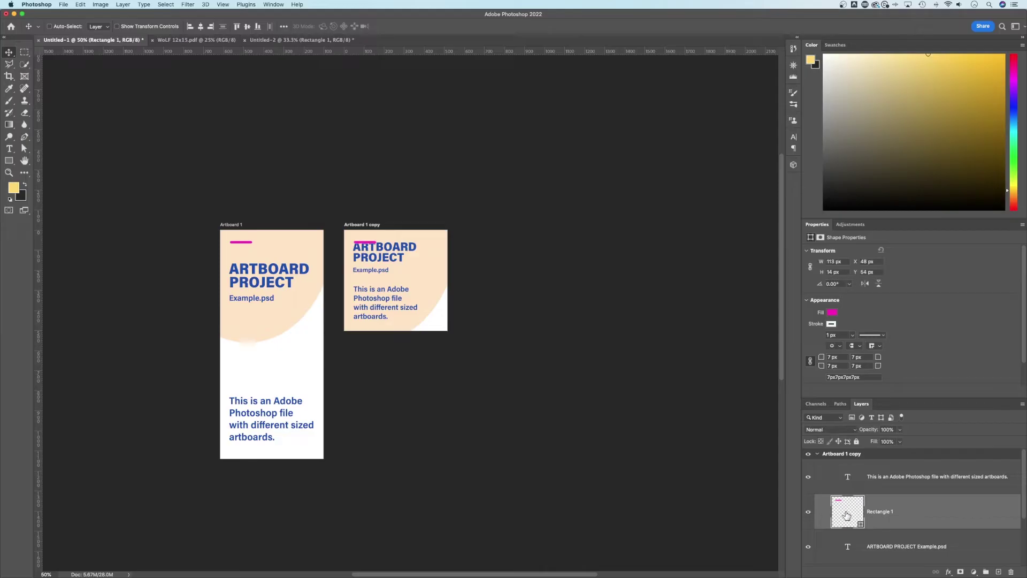
pyautogui.moveTo(373, 244); pyautogui.dragTo(367, 170)
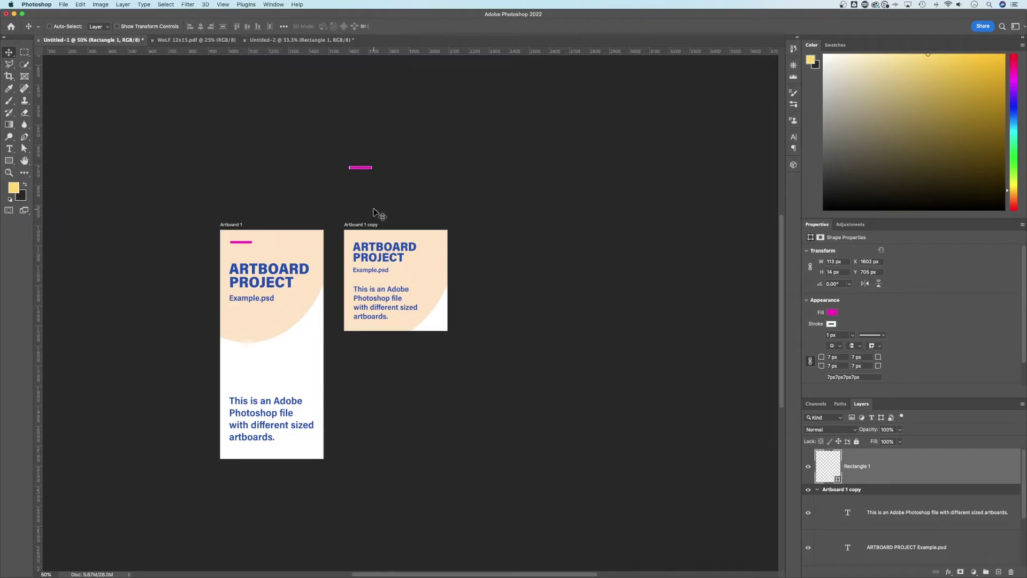
pyautogui.moveTo(365, 171)
pyautogui.mouseDown()
pyautogui.moveTo(369, 217)
pyautogui.moveTo(353, 249)
pyautogui.moveTo(363, 161)
pyautogui.moveTo(370, 168)
pyautogui.mouseUp()
# Step: Draw a white artboard about 1209 × 578 px below Artboard 1 copy with the Artboard tool
pyautogui.click(9, 52)
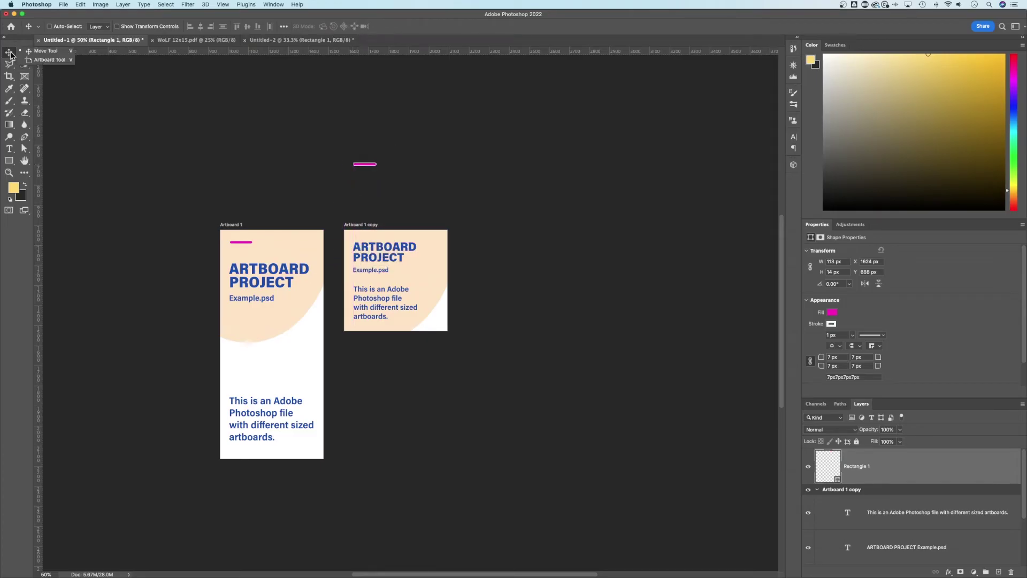
pyautogui.click(48, 60)
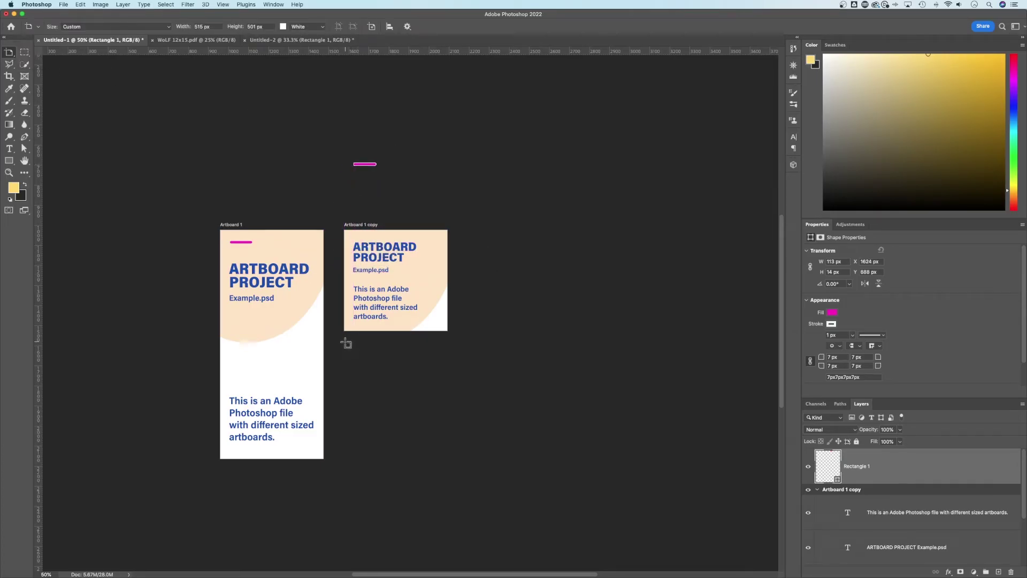
pyautogui.moveTo(344, 339); pyautogui.dragTo(587, 458)
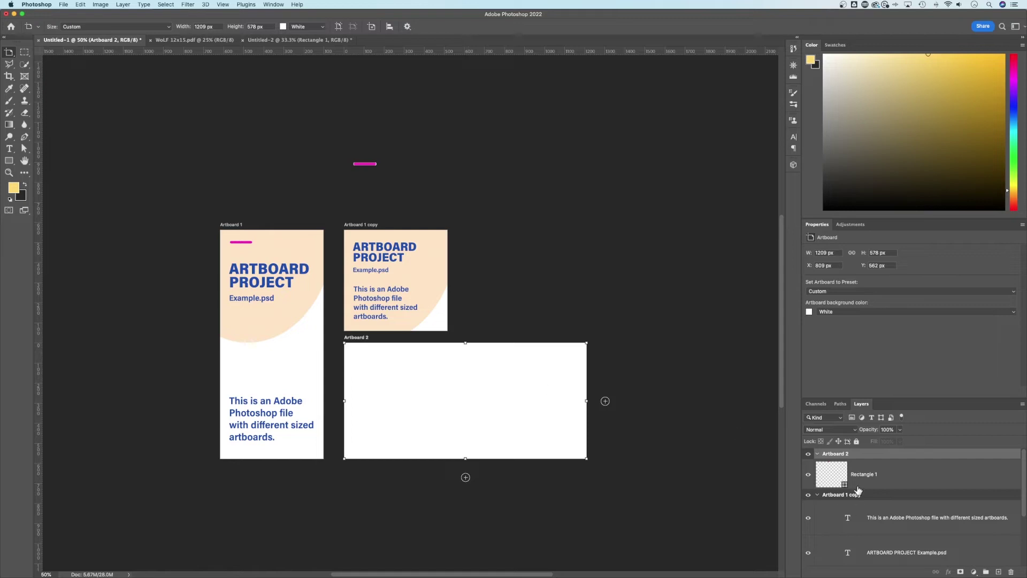
# Step: Locate the title and Ellipse 1 layers in Artboard 1 copy and dock the Layers panel in its own full-height column
pyautogui.click(895, 551)
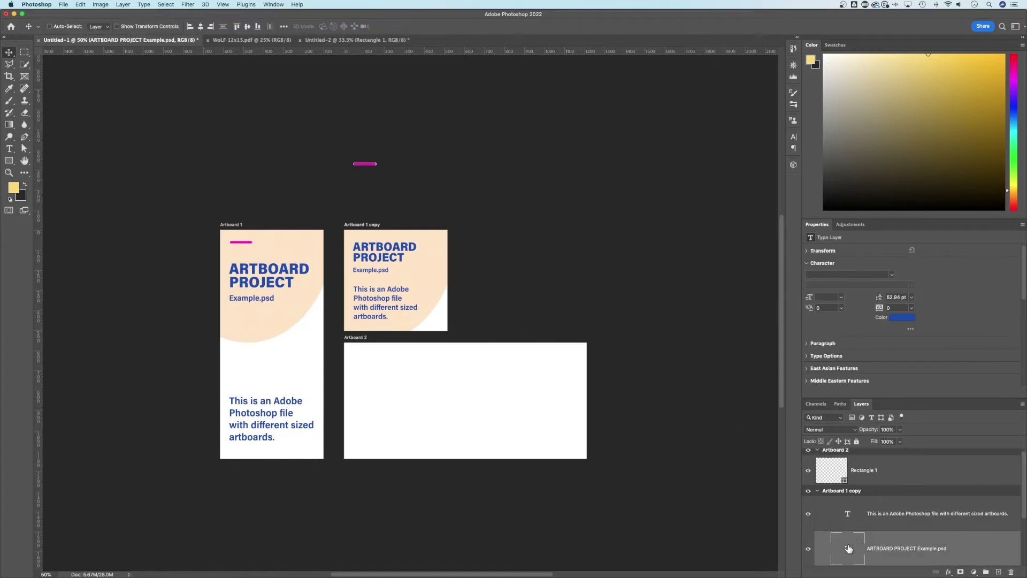
pyautogui.scroll(-3, 859, 550)
pyautogui.click(881, 527)
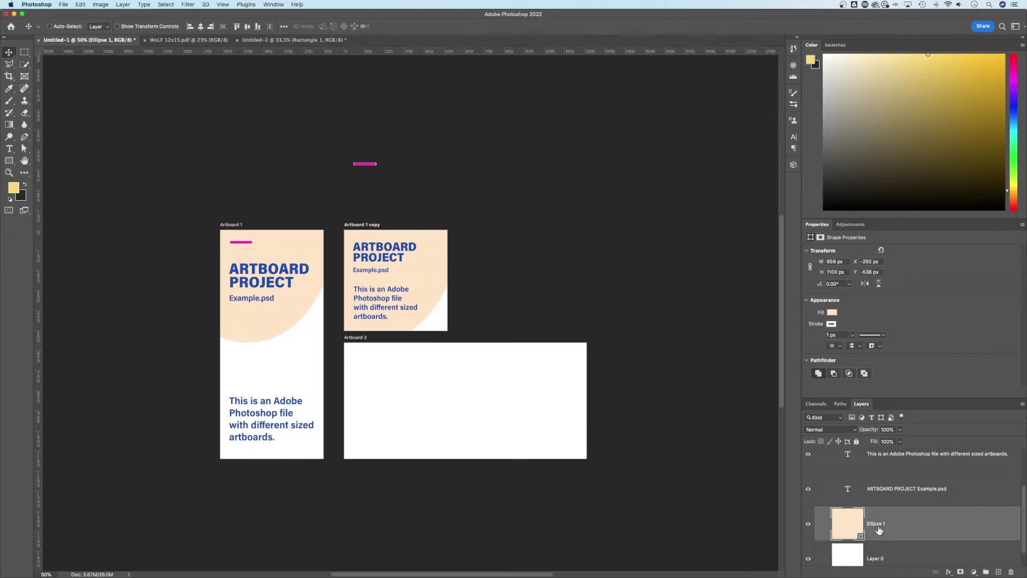
pyautogui.scroll(3, 879, 532)
pyautogui.moveTo(862, 404); pyautogui.dragTo(792, 51)
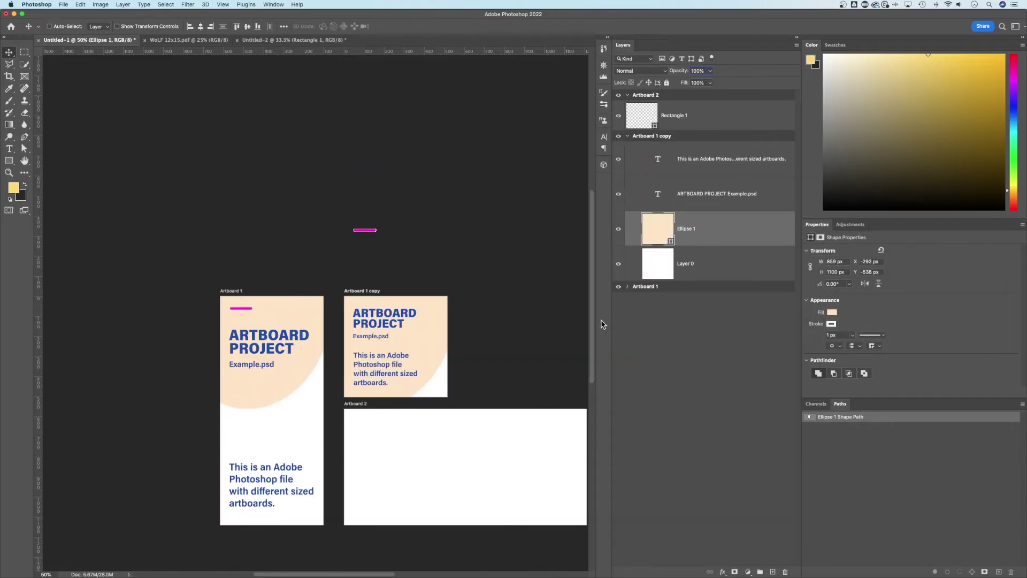
# Step: Duplicate Ellipse 1 from Artboard 1 copy into Artboard 2 and reposition it at about X -344 px, Y -413 px
pyautogui.hotkey('shift', 'v')
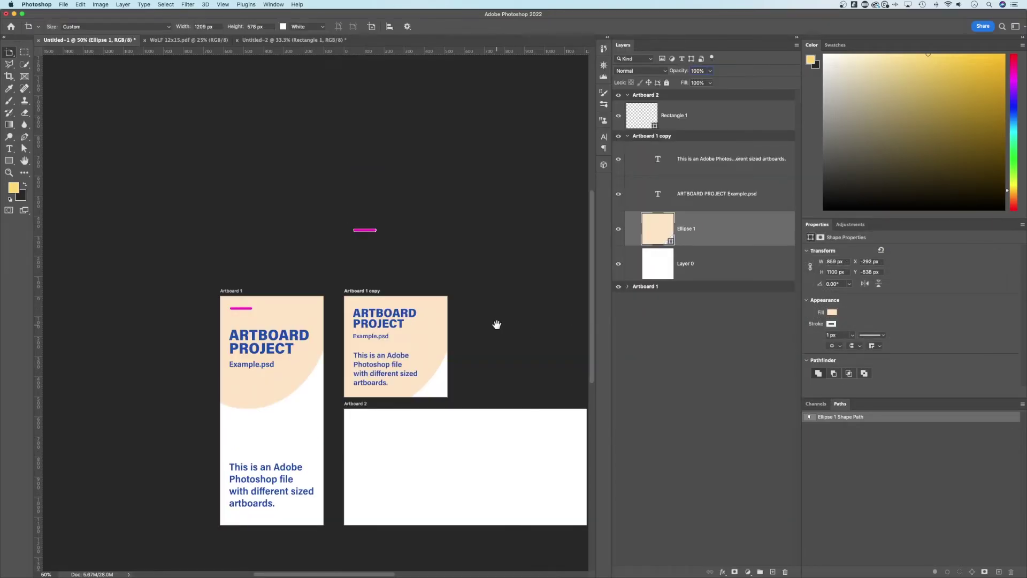
pyautogui.moveTo(496, 323); pyautogui.dragTo(416, 226)
pyautogui.moveTo(690, 230); pyautogui.dragTo(652, 98)
pyautogui.hotkey('shift', 'v')
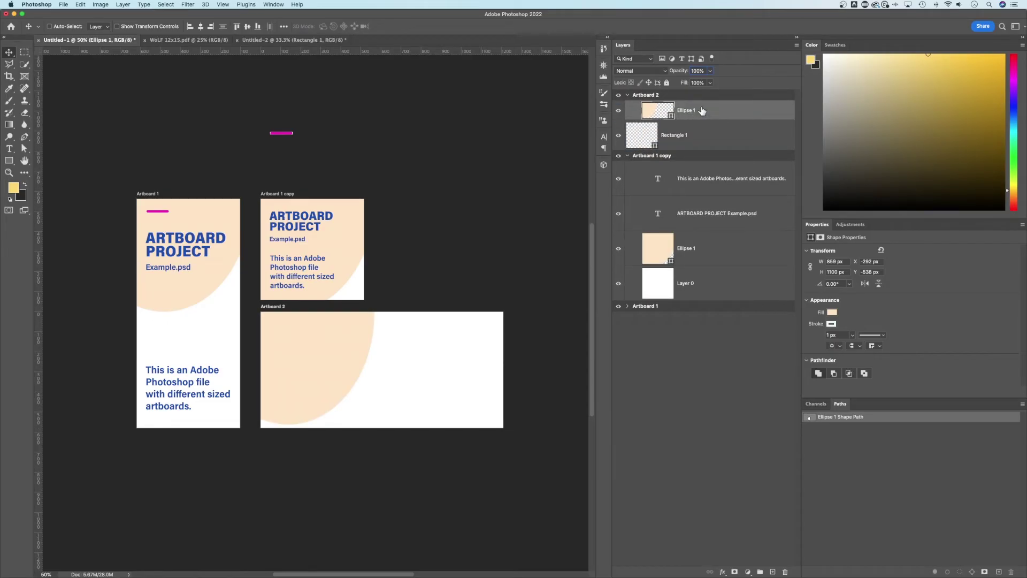
pyautogui.moveTo(323, 358); pyautogui.dragTo(316, 382)
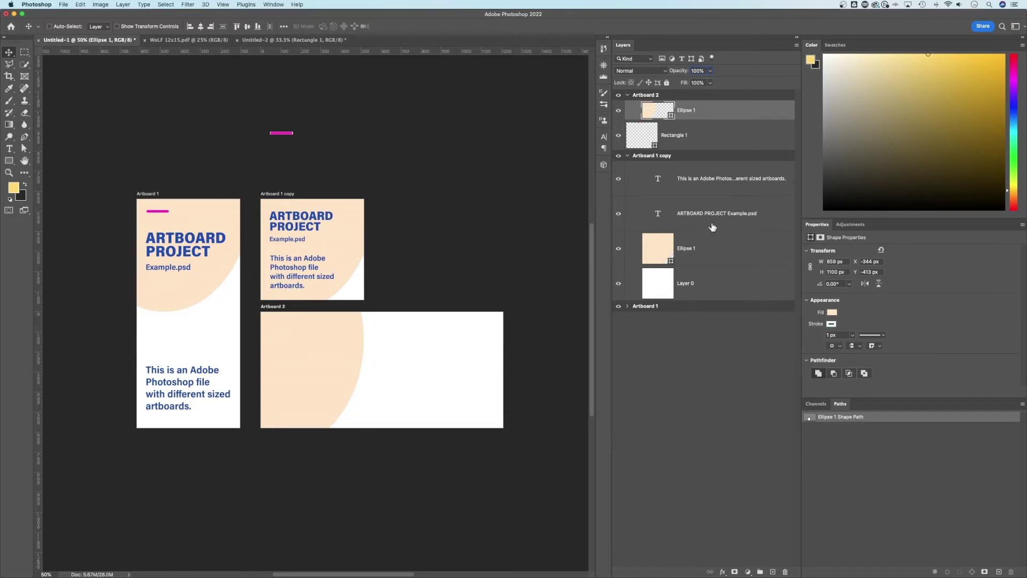
# Step: Copy the ARTBOARD PROJECT title text layer from Artboard 1 copy into Artboard 2, placing it near the artboard's center
pyautogui.click(711, 185)
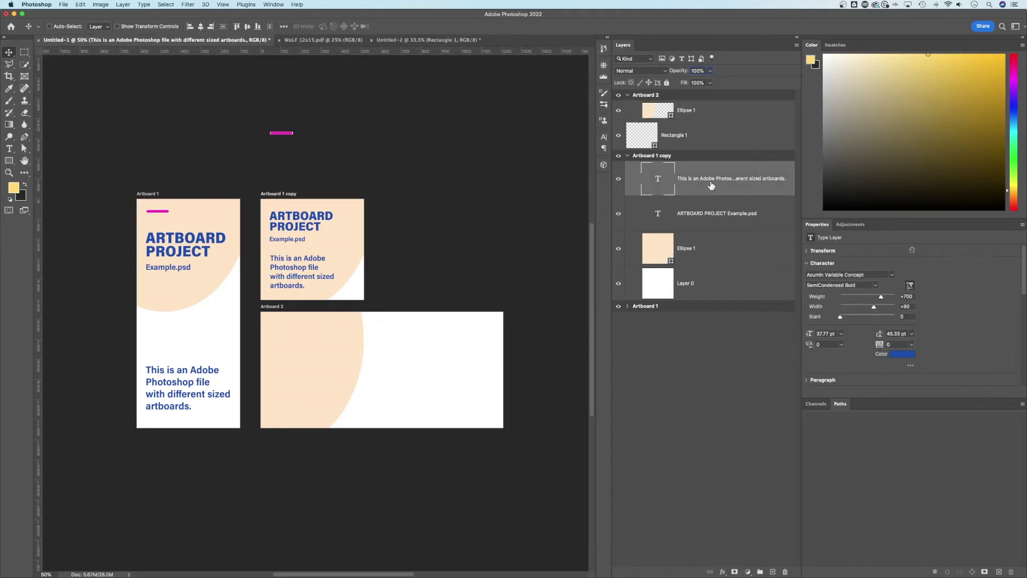
pyautogui.click(714, 215)
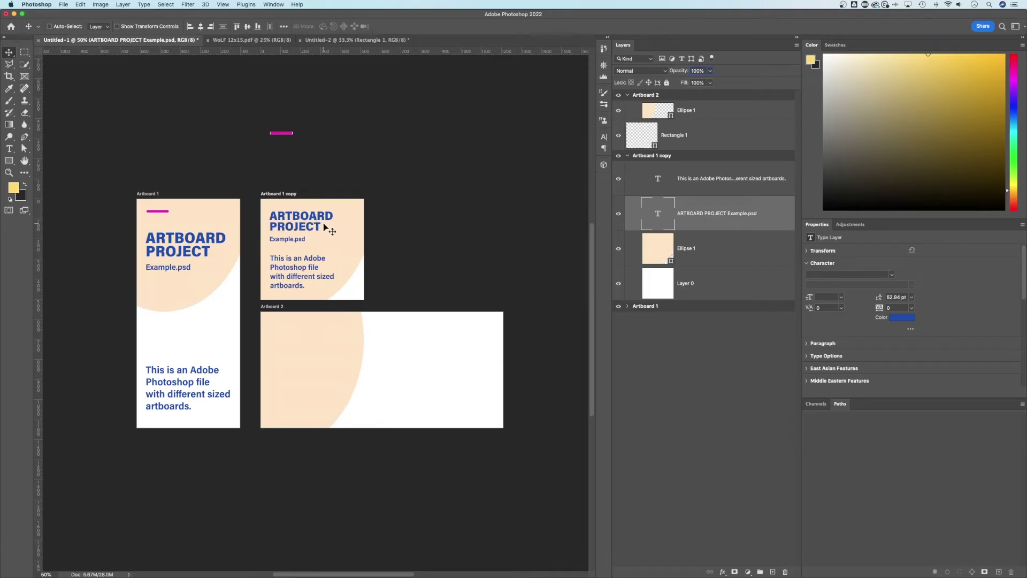
pyautogui.press('super')
pyautogui.click(662, 97)
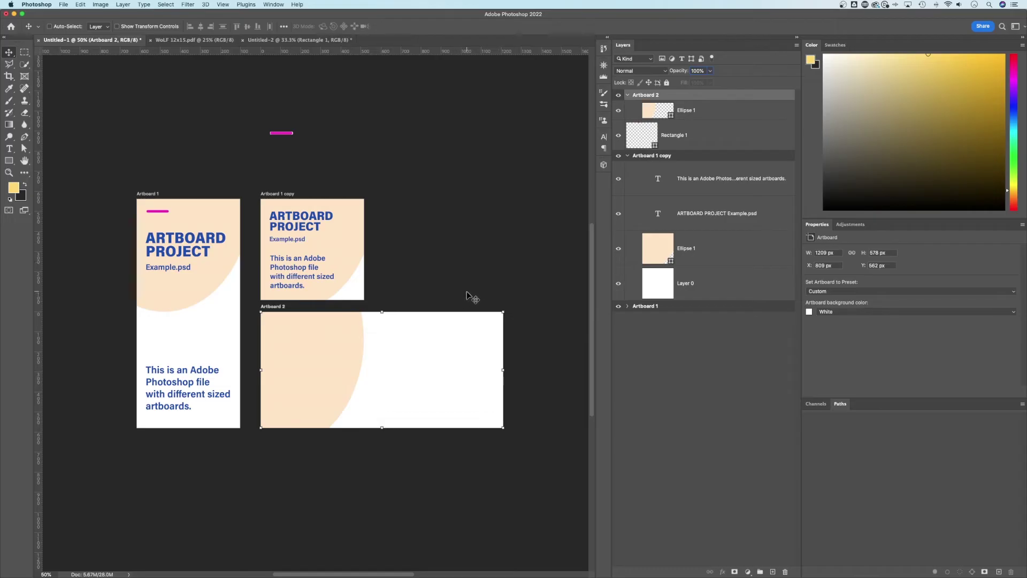
pyautogui.press('super+v')
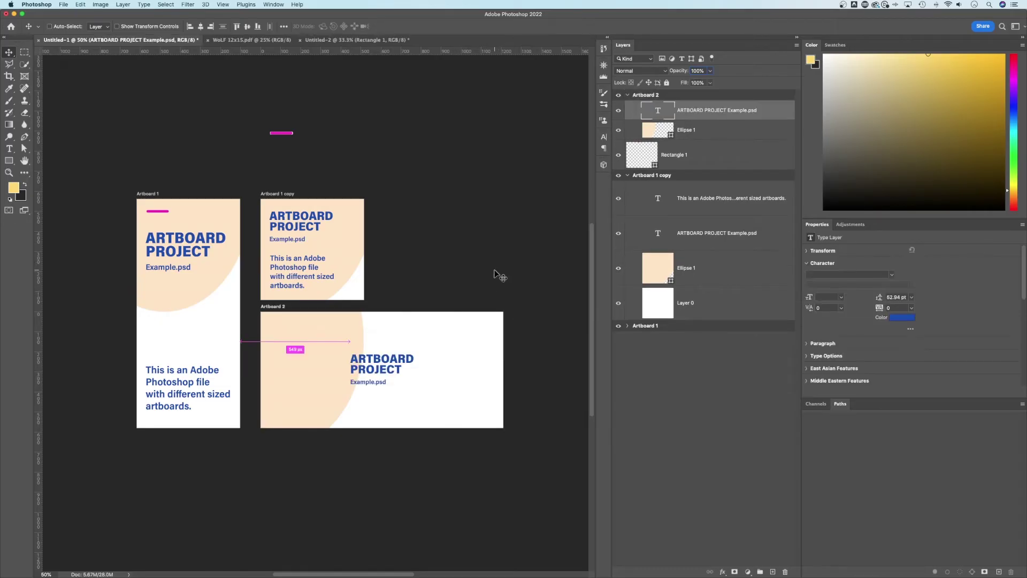
pyautogui.press('super+z')
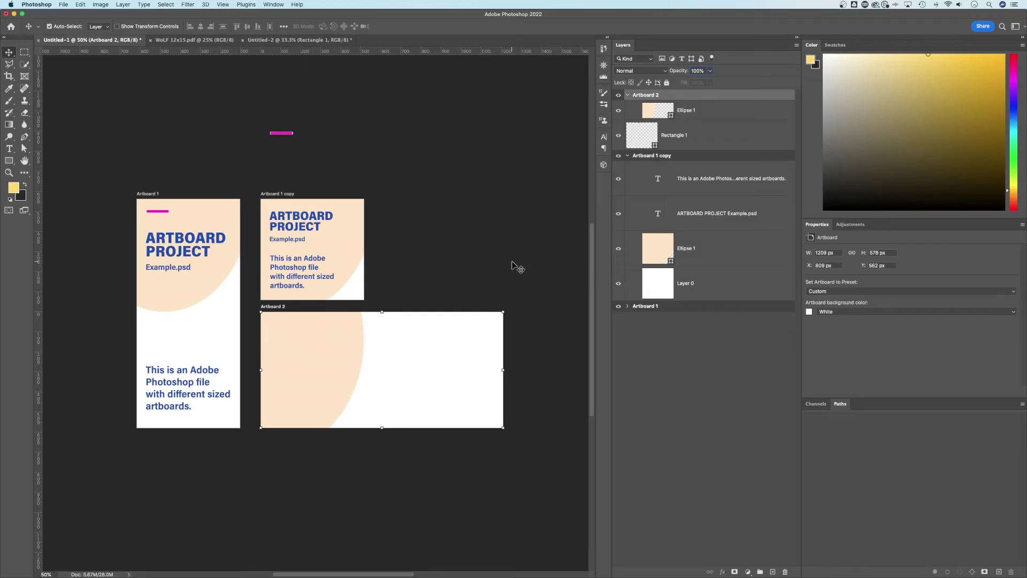
pyautogui.press('super+v')
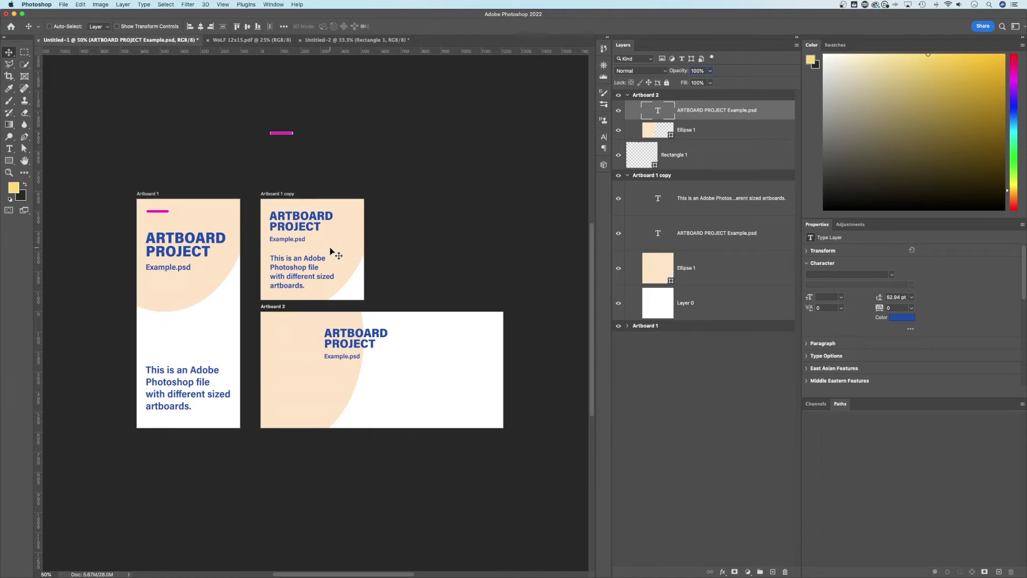
pyautogui.moveTo(389, 325); pyautogui.dragTo(416, 352)
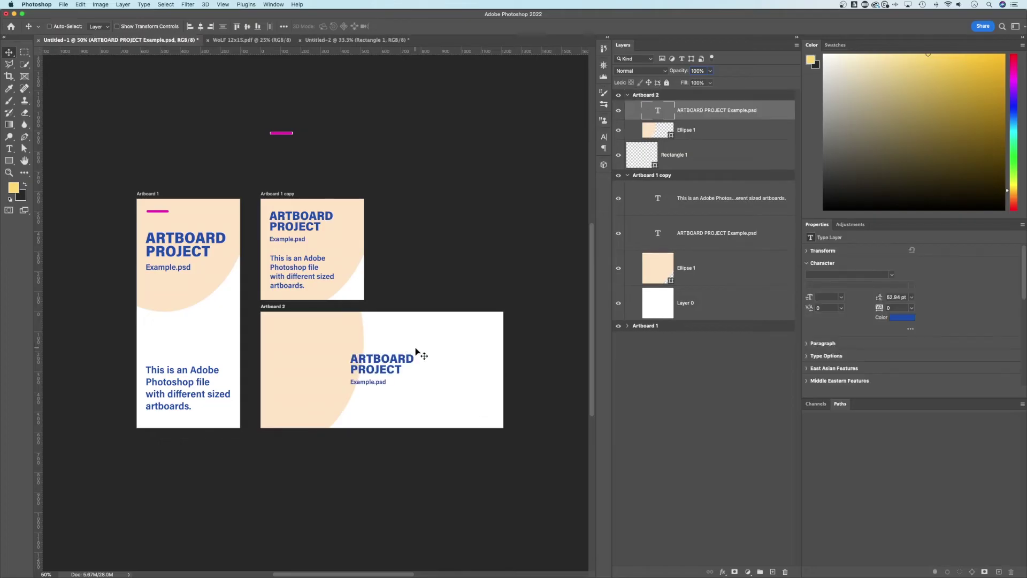
pyautogui.click(81, 5)
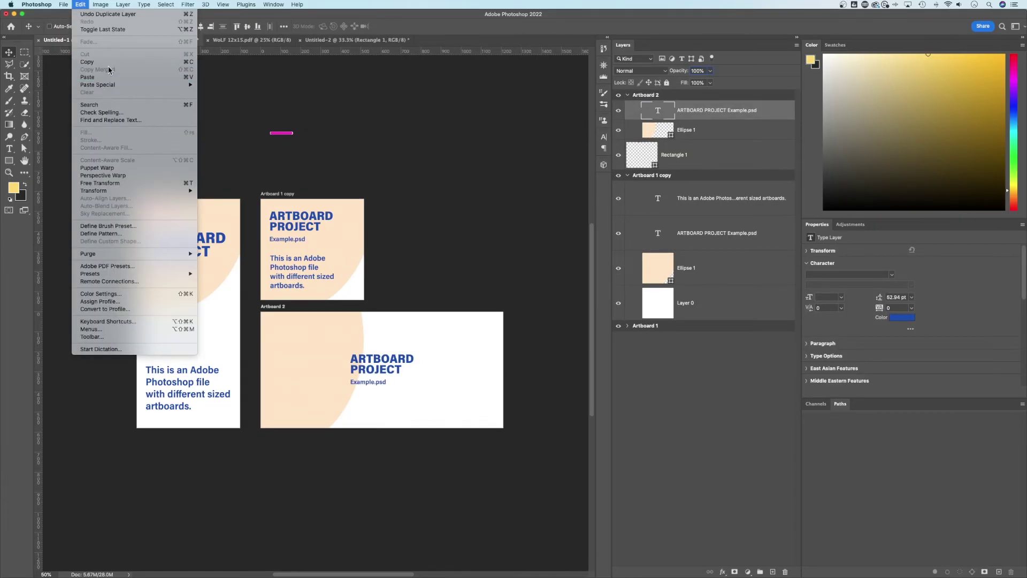
pyautogui.click(408, 289)
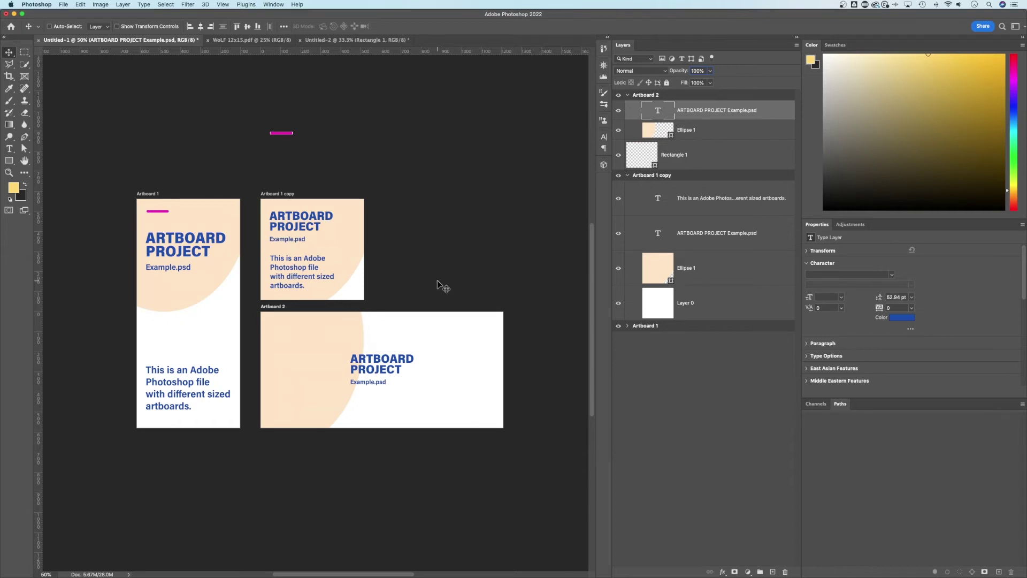
# Step: Collapse the Artboard 2 and Artboard 1 copy groups in the layer list
pyautogui.click(627, 97)
pyautogui.click(628, 95)
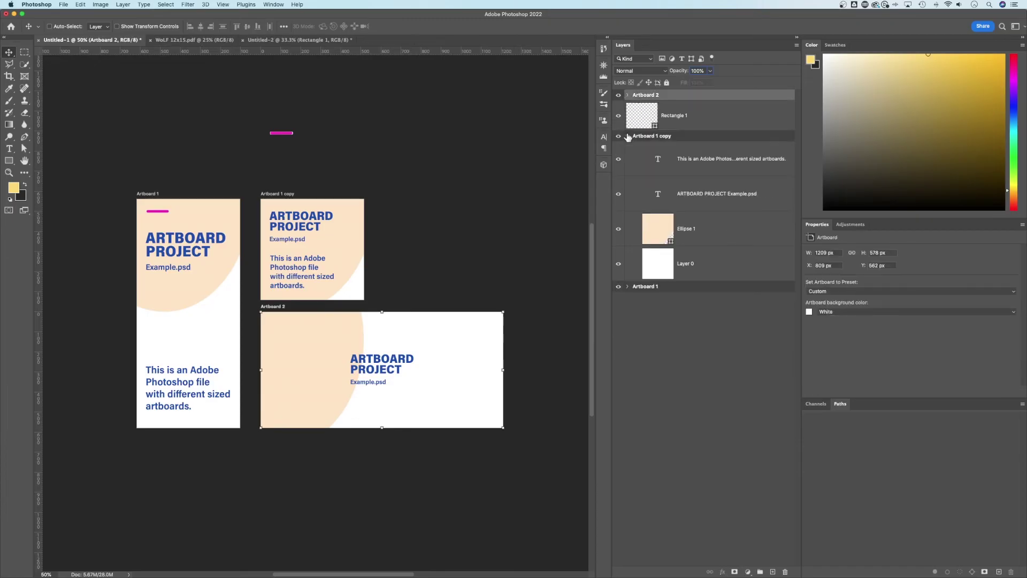
pyautogui.click(628, 137)
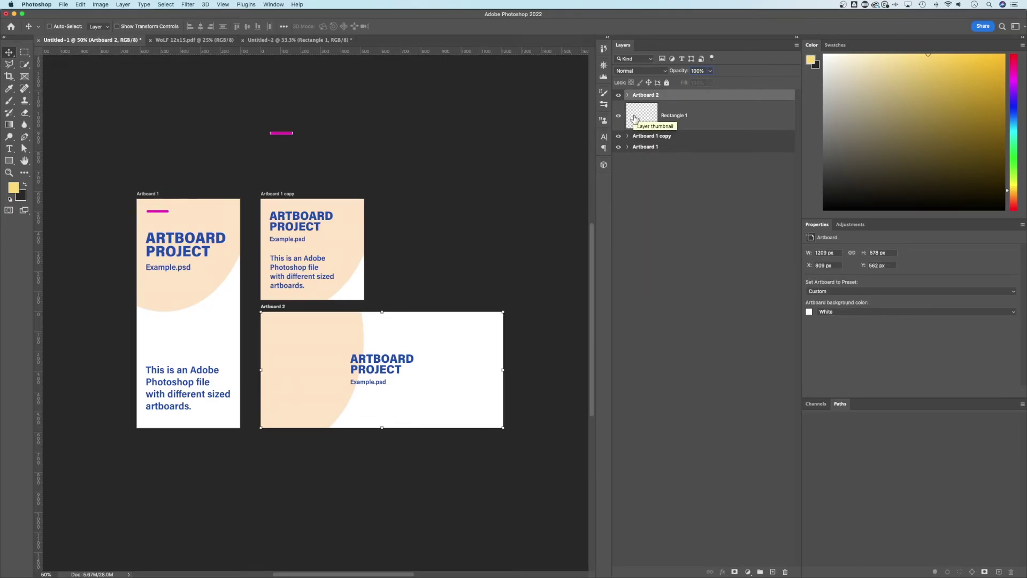
# Step: Open the Export As settings for Artboard 1, Artboard 1 copy and Artboard 2 together, and preview Artboard 1
pyautogui.click(660, 148)
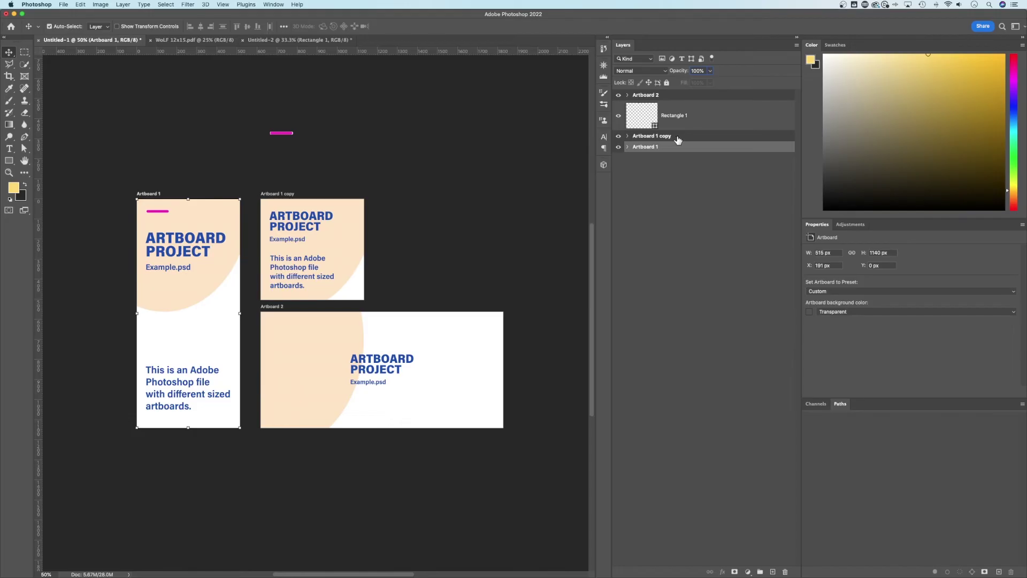
pyautogui.keyDown('shift'); pyautogui.click(677, 138); pyautogui.keyUp('shift')
pyautogui.keyDown('super'); pyautogui.click(675, 100); pyautogui.keyUp('super')
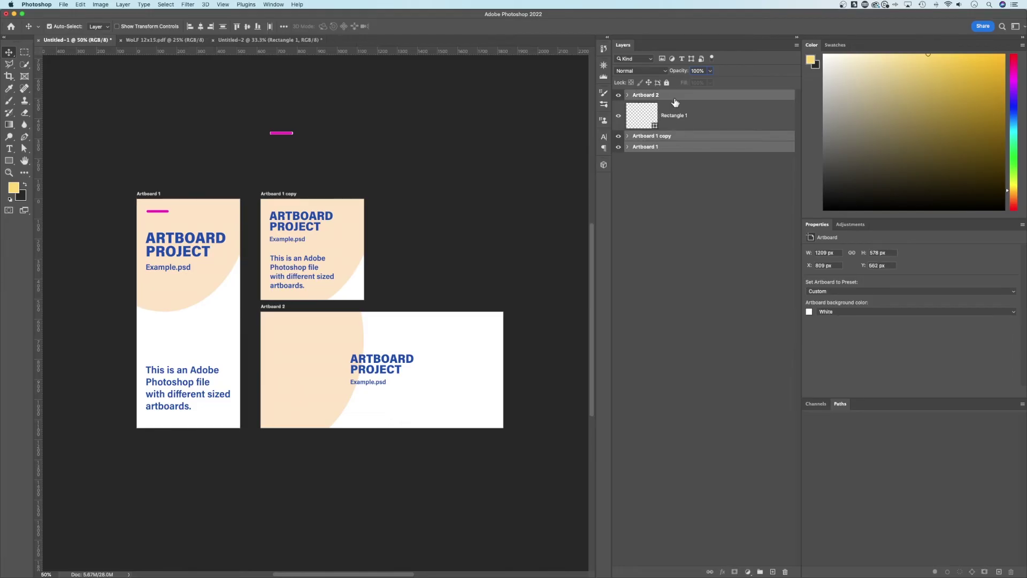
pyautogui.press('super')
pyautogui.rightClick(674, 98)
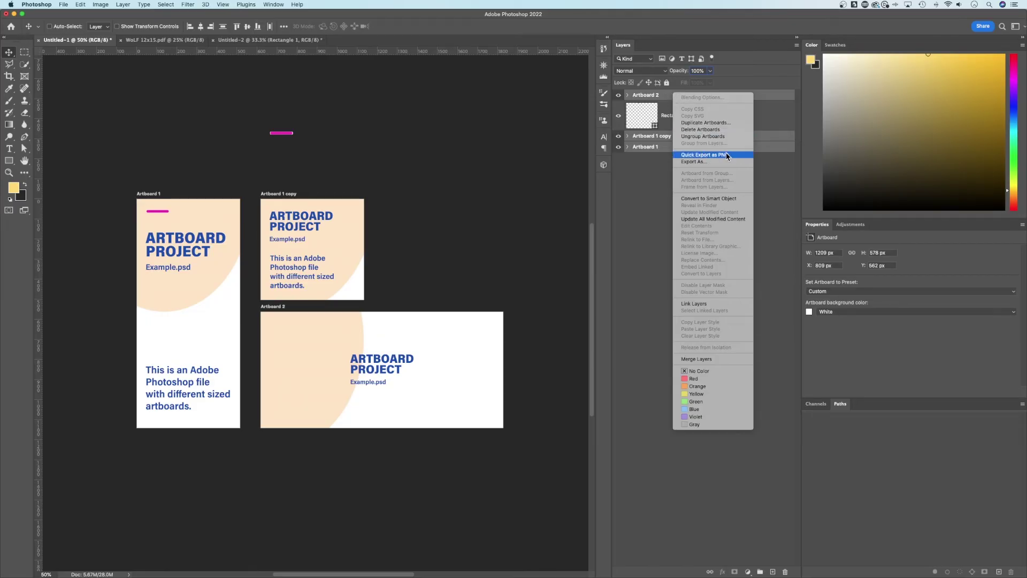
pyautogui.click(722, 162)
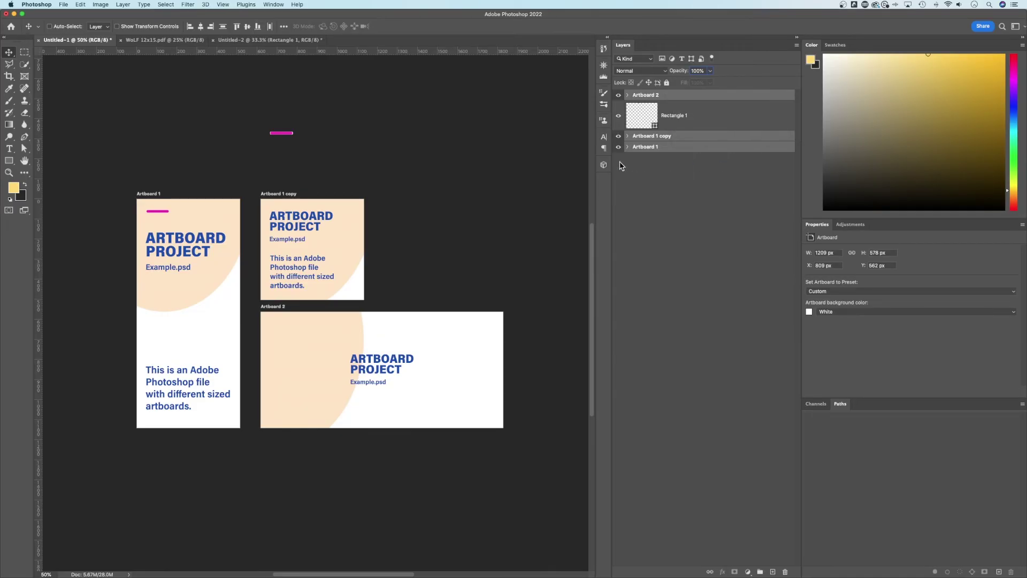
pyautogui.moveTo(516, 121); pyautogui.dragTo(537, 109)
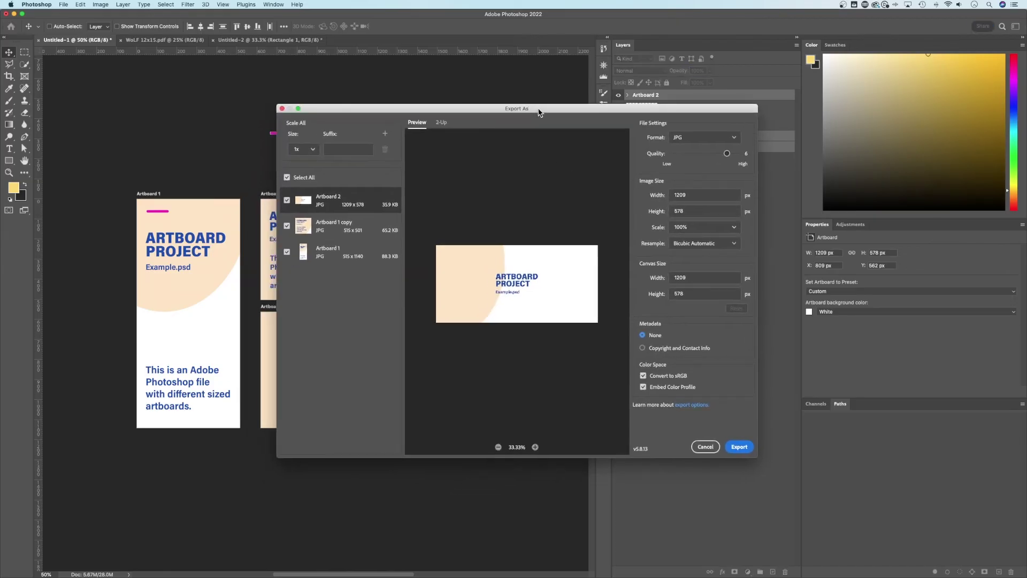
pyautogui.click(345, 252)
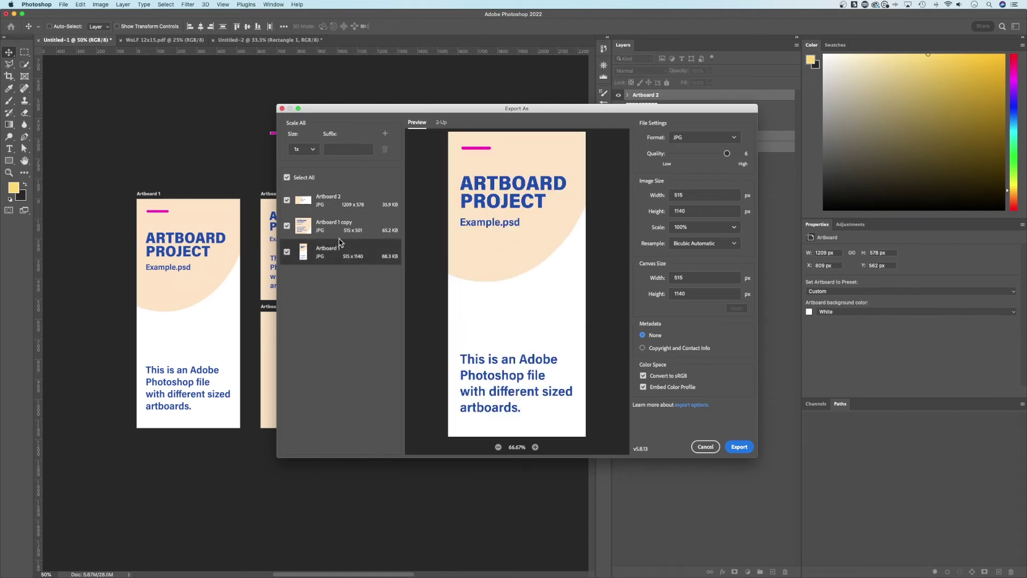
# Step: Preview Artboard 2, Artboard 1 copy and Artboard 1 in turn in the Export As settings
pyautogui.click(348, 203)
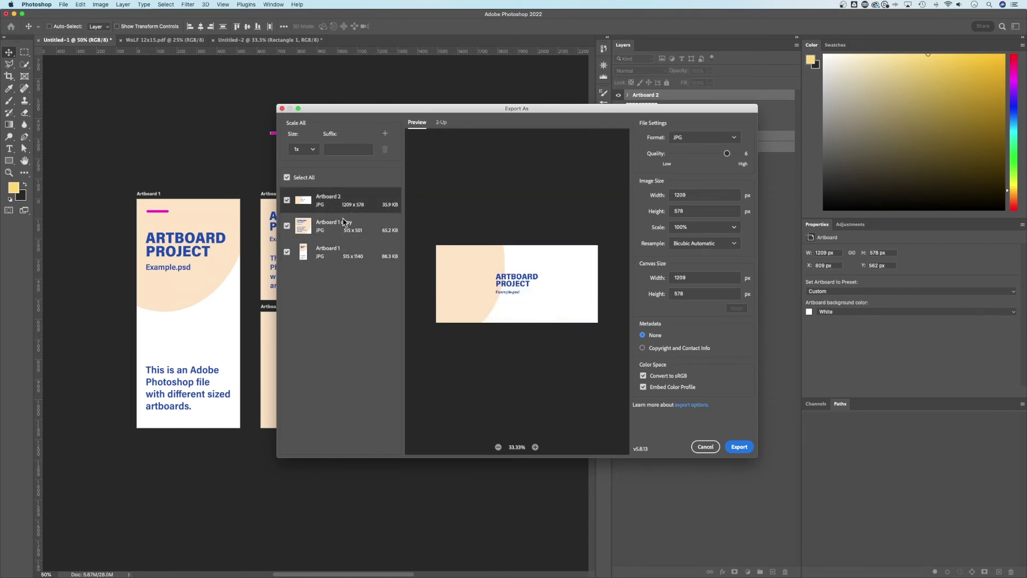
pyautogui.click(344, 227)
pyautogui.click(341, 249)
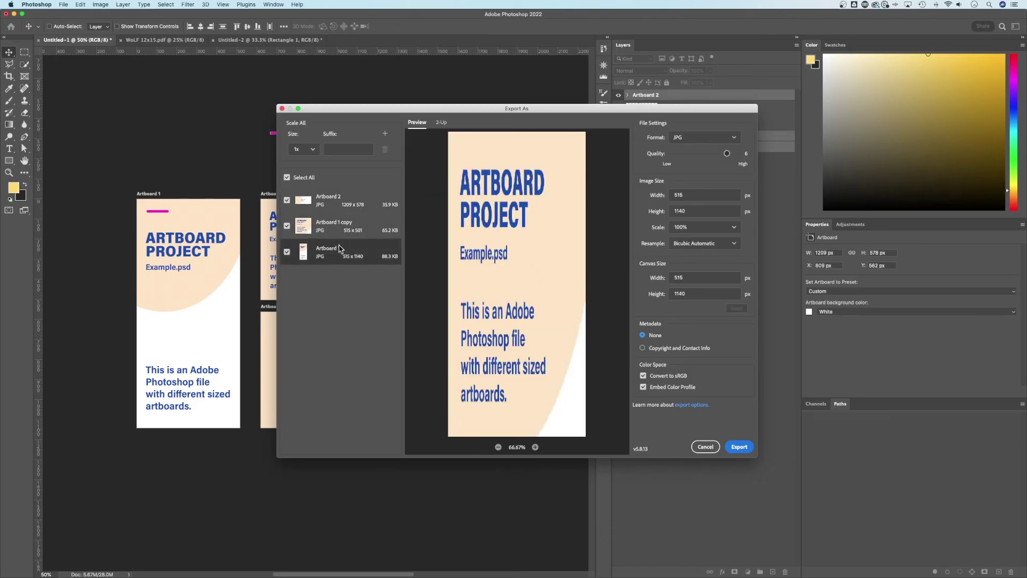
pyautogui.click(344, 232)
pyautogui.click(348, 207)
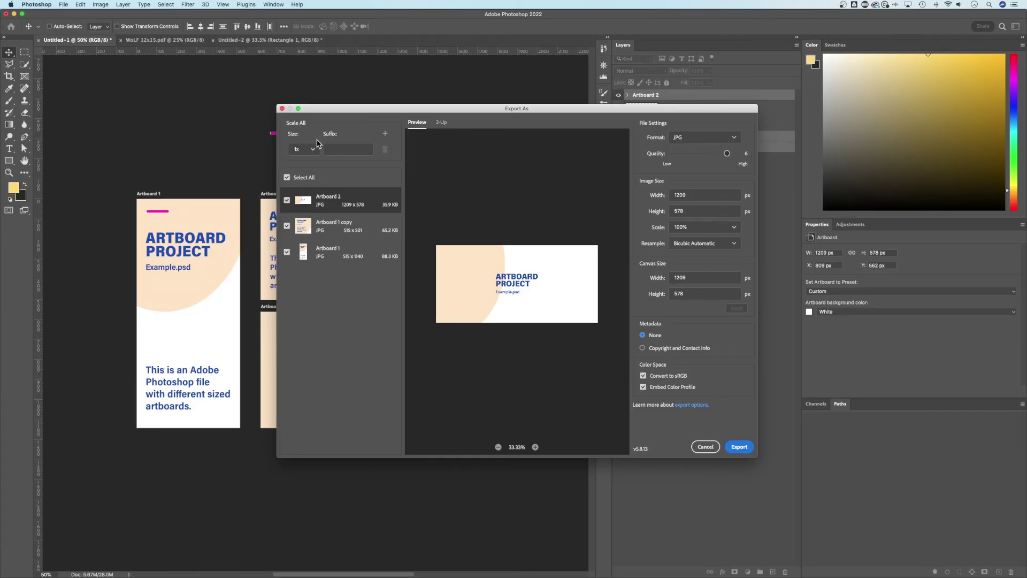
# Step: Check the scale and suffix options, then export all three artboards as JPG files to the Desktop
pyautogui.click(313, 150)
pyautogui.click(304, 242)
pyautogui.click(350, 150)
pyautogui.click(740, 446)
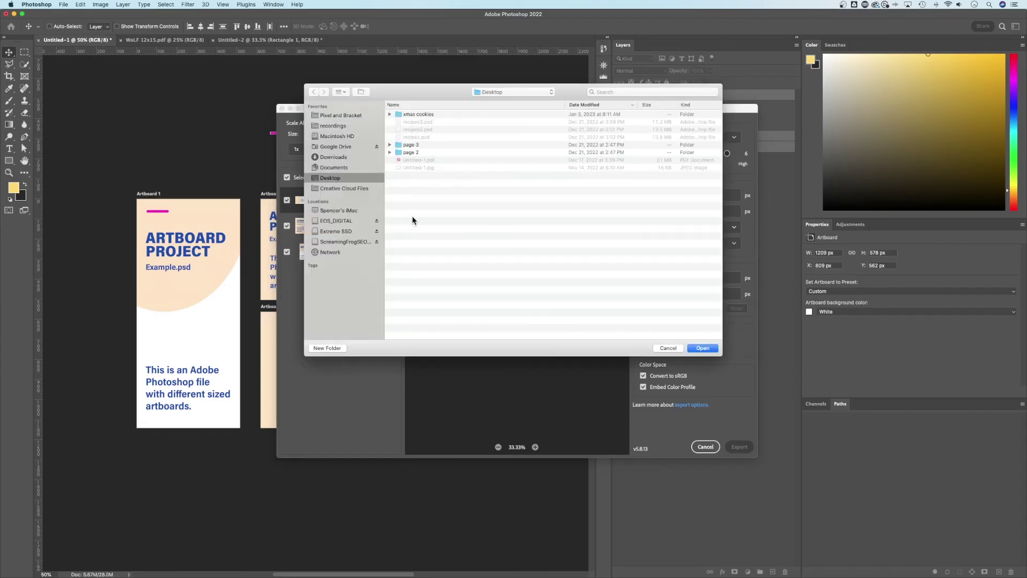
pyautogui.click(702, 347)
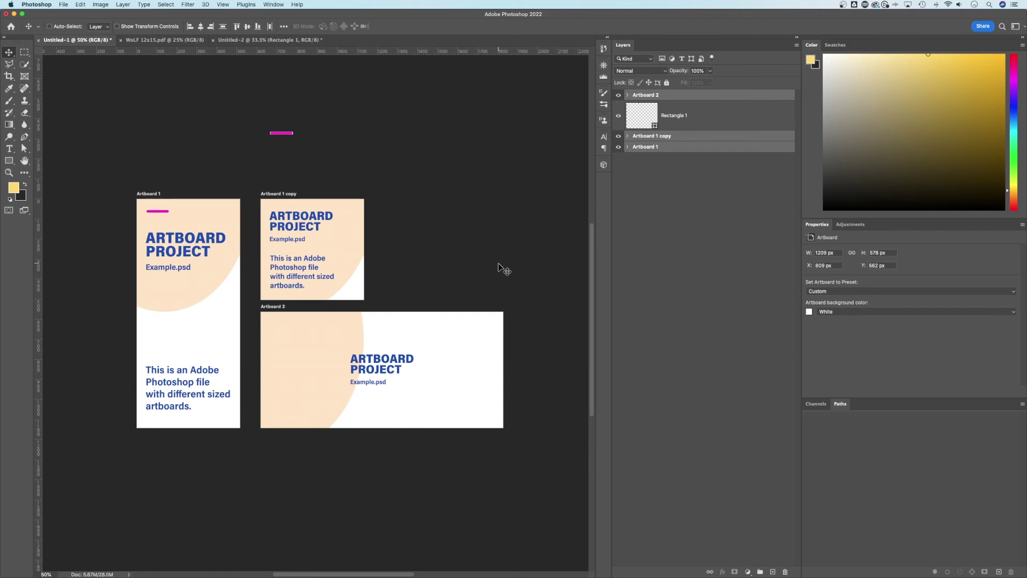
# Step: Switch to the WoLF 12x15.pdf document and unlock its Background layer
pyautogui.hotkey('ctrl', 'Tab')
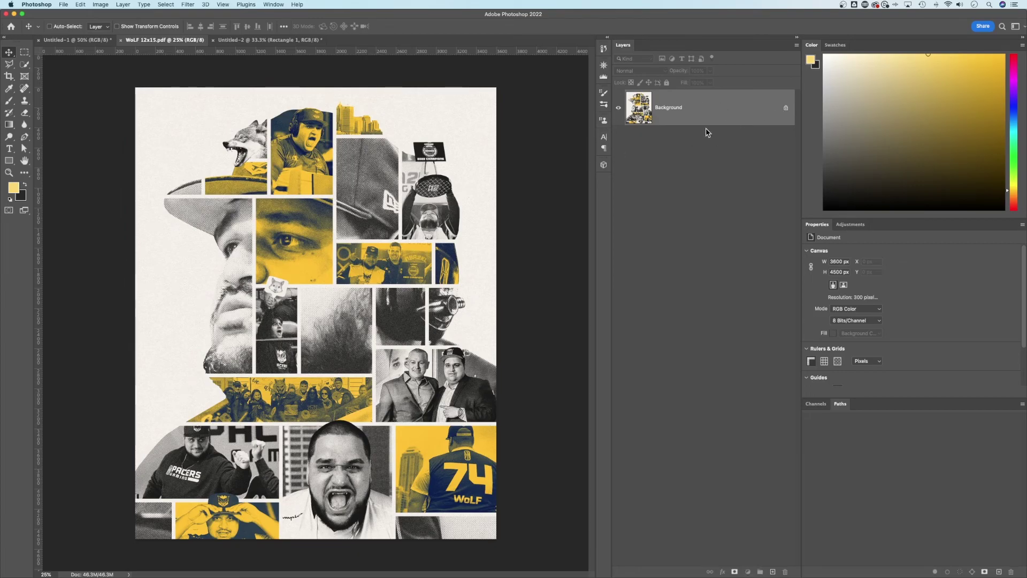
pyautogui.click(786, 109)
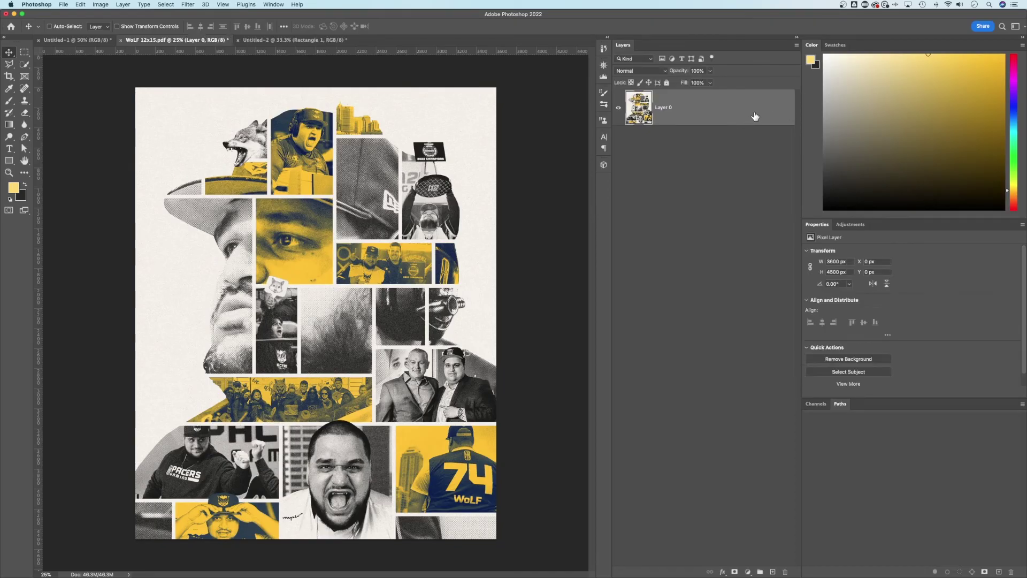
# Step: Create a 3600 × 4500 px artboard from Layer 0, keeping the default name and Custom preset
pyautogui.rightClick(686, 108)
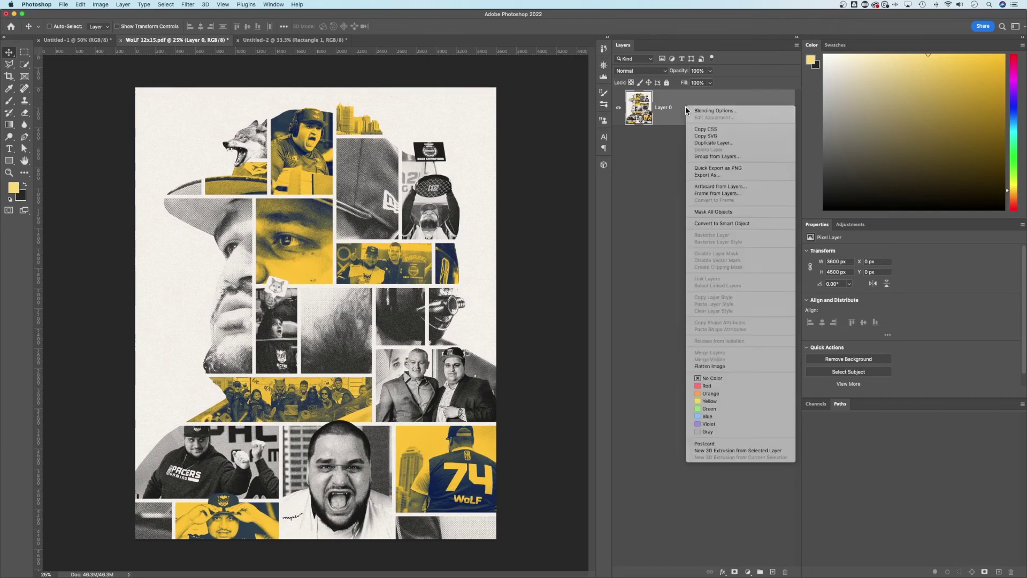
pyautogui.click(741, 188)
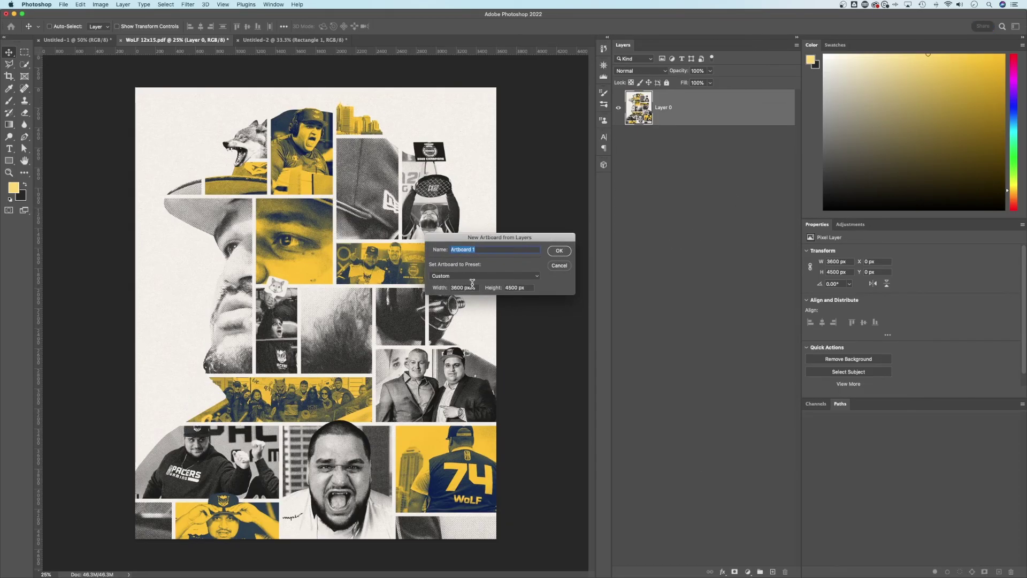
pyautogui.click(561, 251)
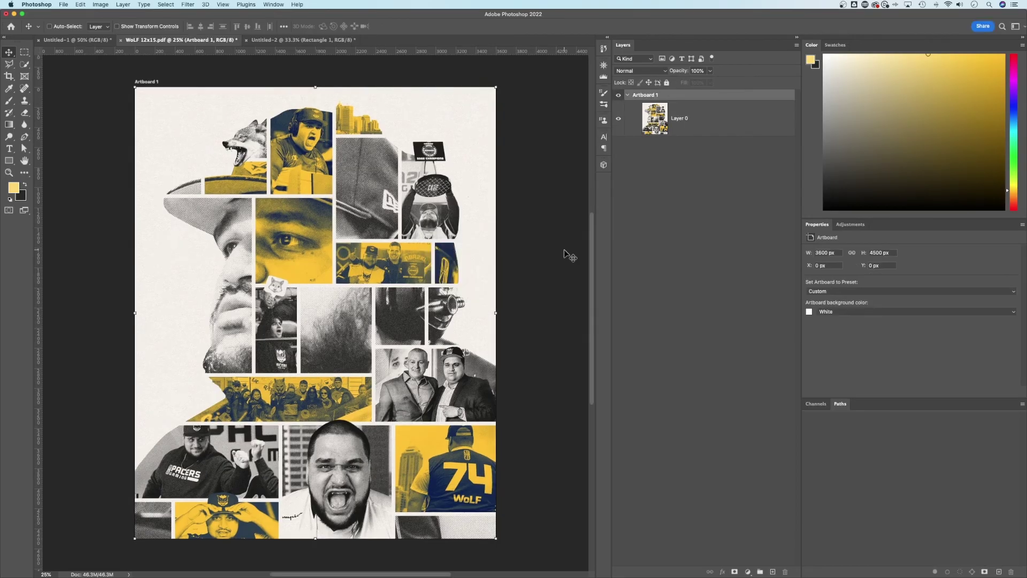
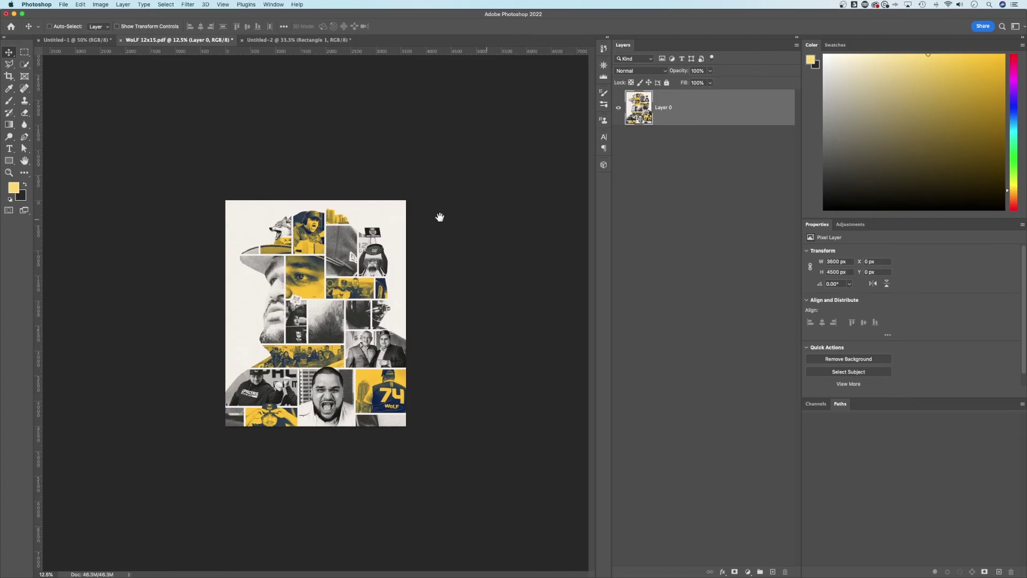
# Step: Draw an artboard about 2040 × 2760 px beside the collage and move Layer 0 into it
pyautogui.click(10, 54)
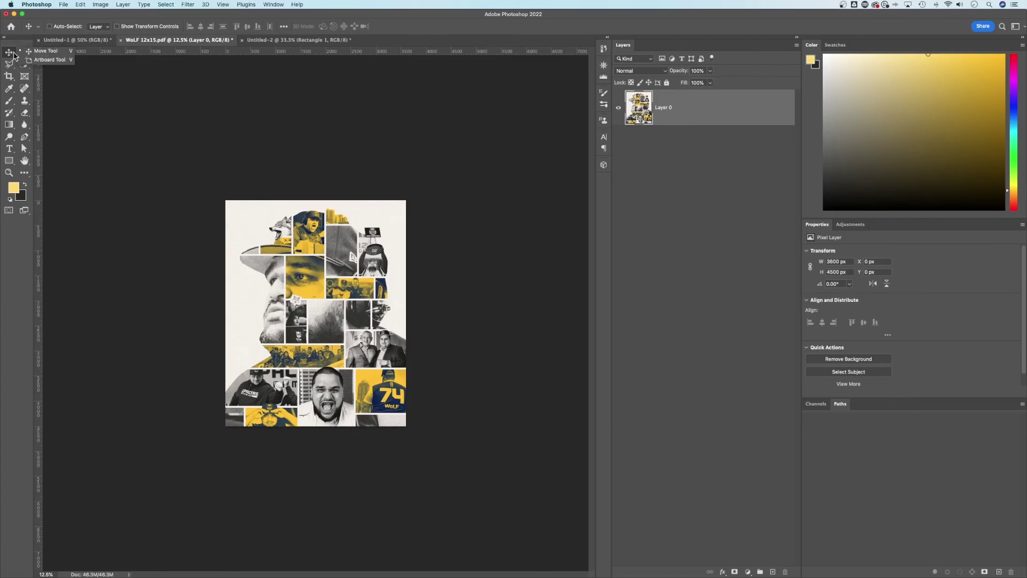
pyautogui.click(40, 63)
pyautogui.moveTo(430, 204); pyautogui.dragTo(534, 344)
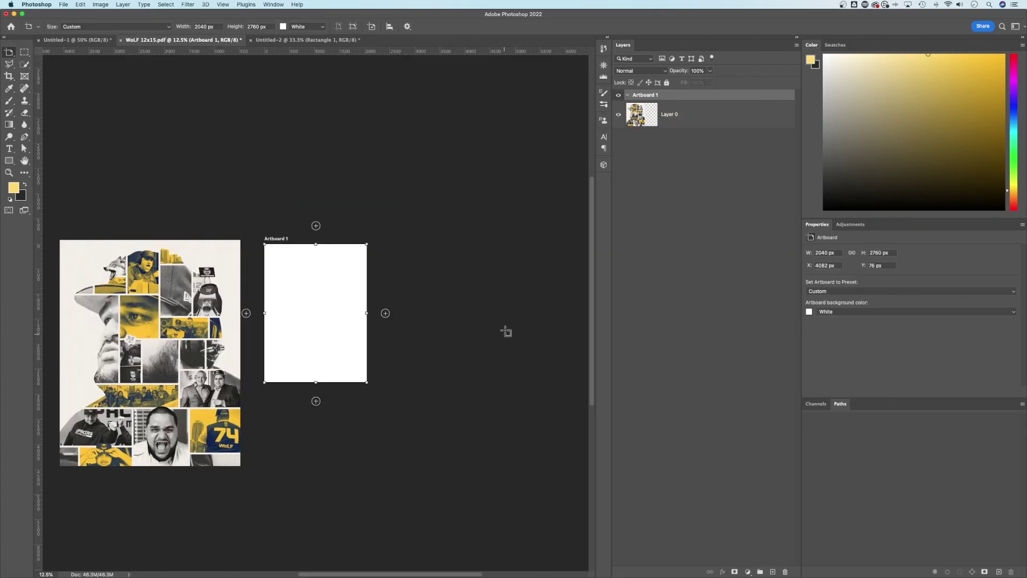
pyautogui.click(697, 119)
pyautogui.press('v')
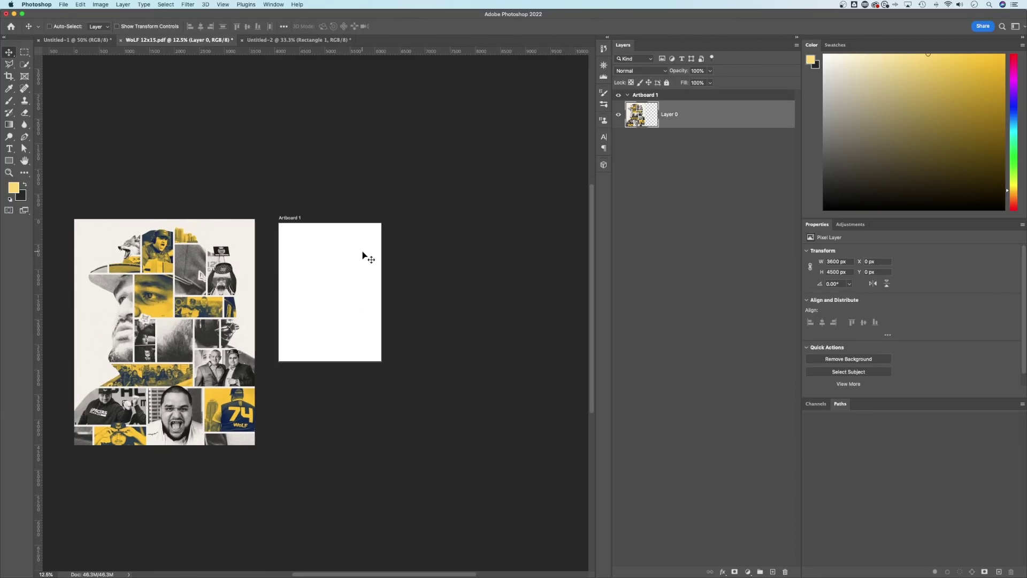
pyautogui.moveTo(678, 119); pyautogui.dragTo(665, 97)
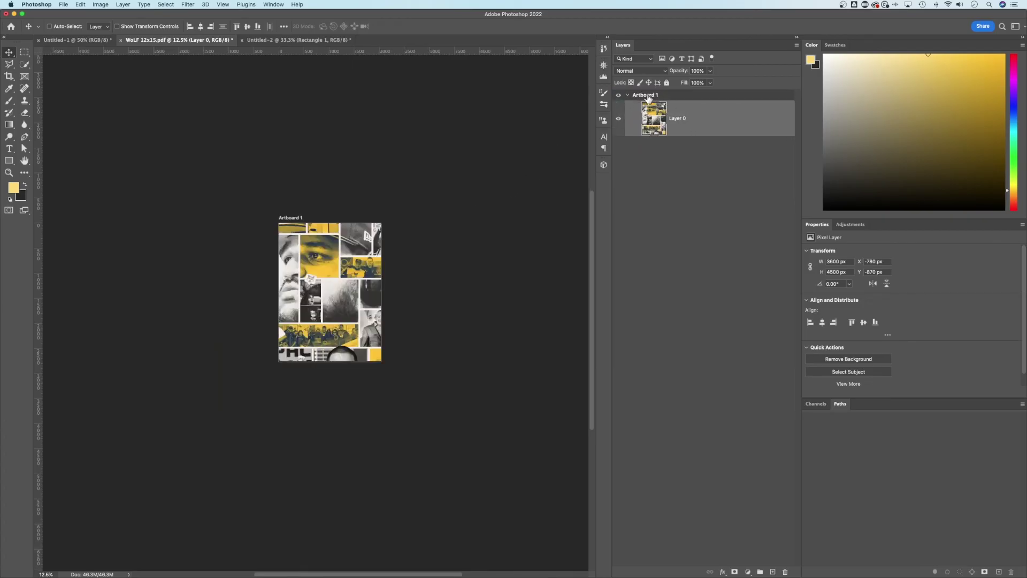
# Step: Scale Layer 0 to about 61.33% so the collage fits the artboard's height
pyautogui.hotkey('ctrl', 't')
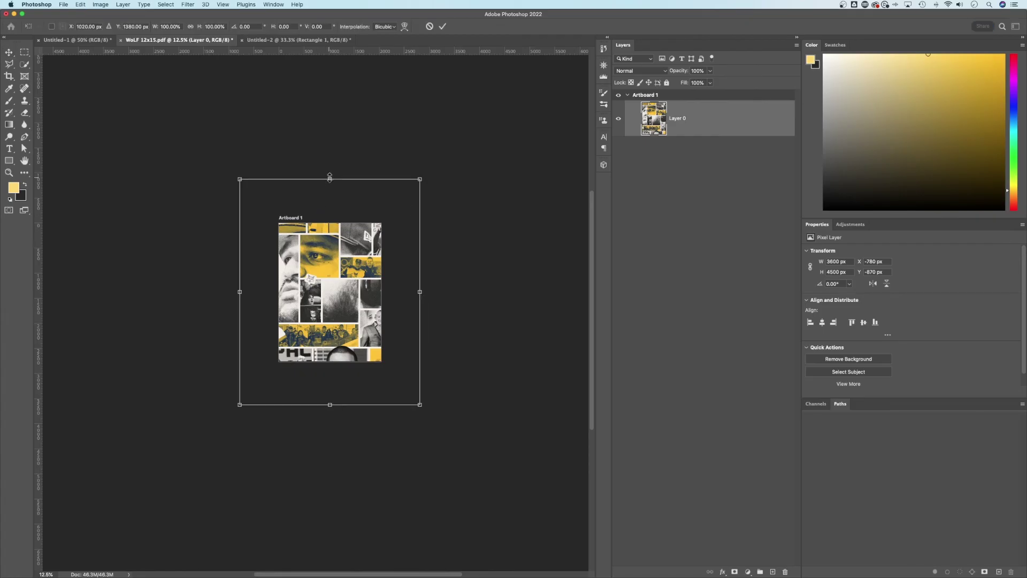
pyautogui.moveTo(330, 177); pyautogui.dragTo(331, 223)
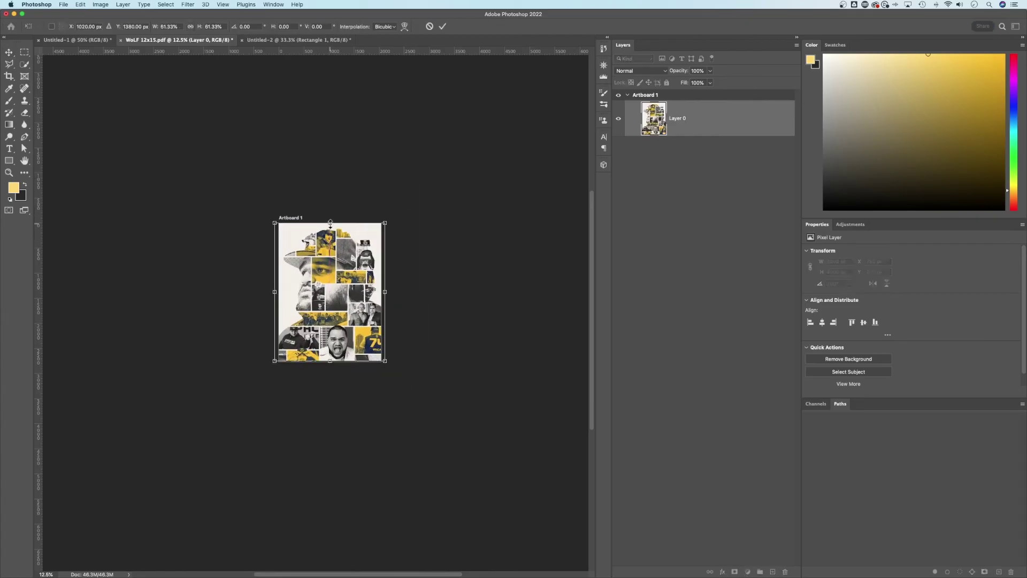
pyautogui.press('Return')
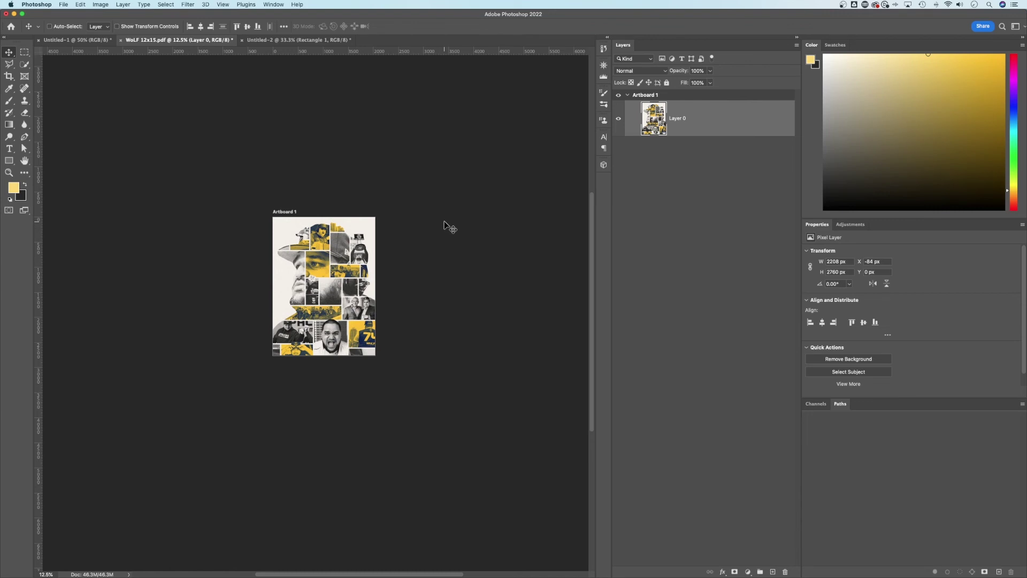
# Step: Undo the collage scaling, its move into the artboard and the artboard's creation
pyautogui.press('super+z')
pyautogui.press('super+z')
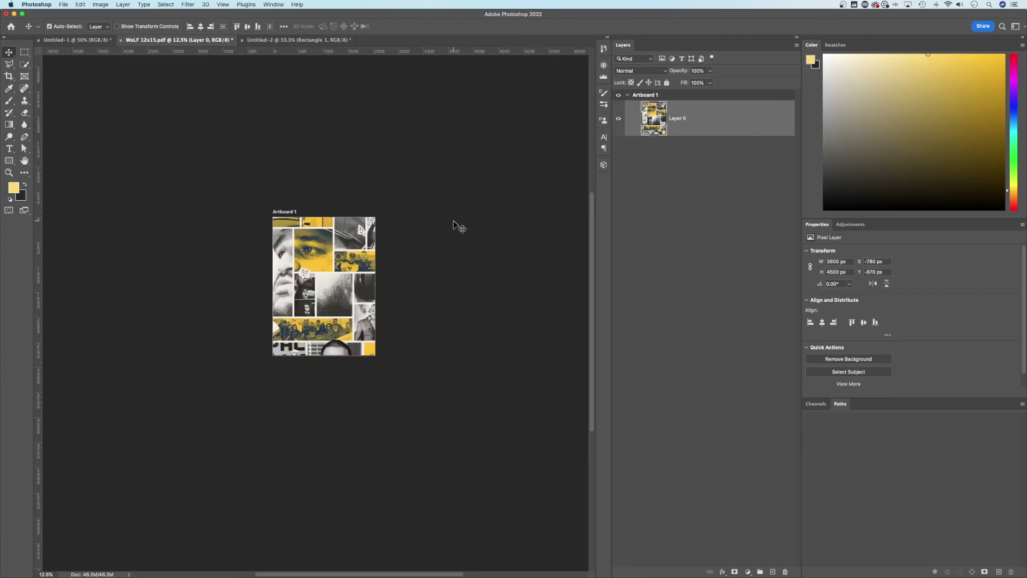
pyautogui.press('super+z')
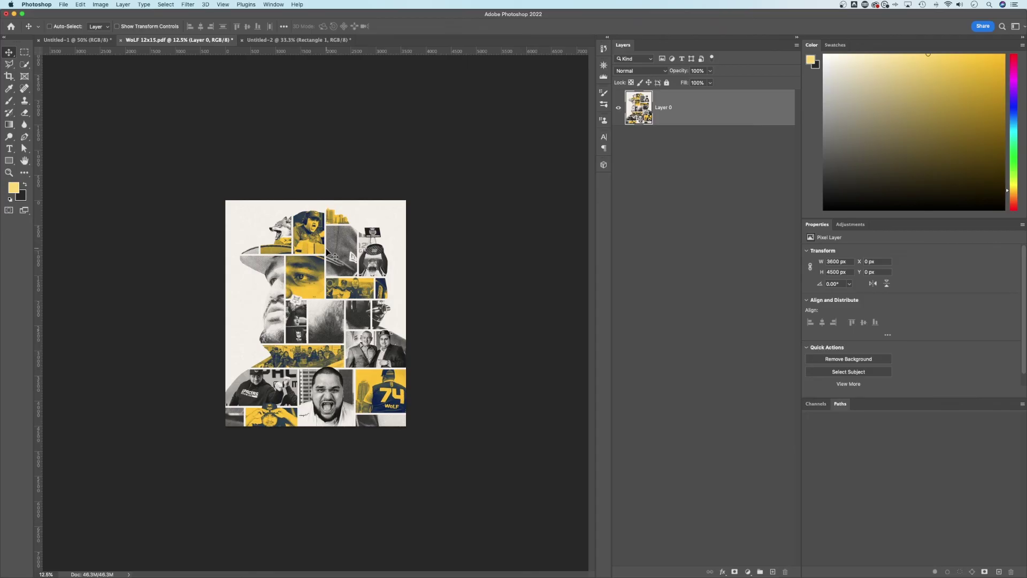
# Step: Enlarge Layer 0 beyond the canvas to about 5358 × 6698 px and position it at about X -243 px, Y -419 px
pyautogui.press('super+t')
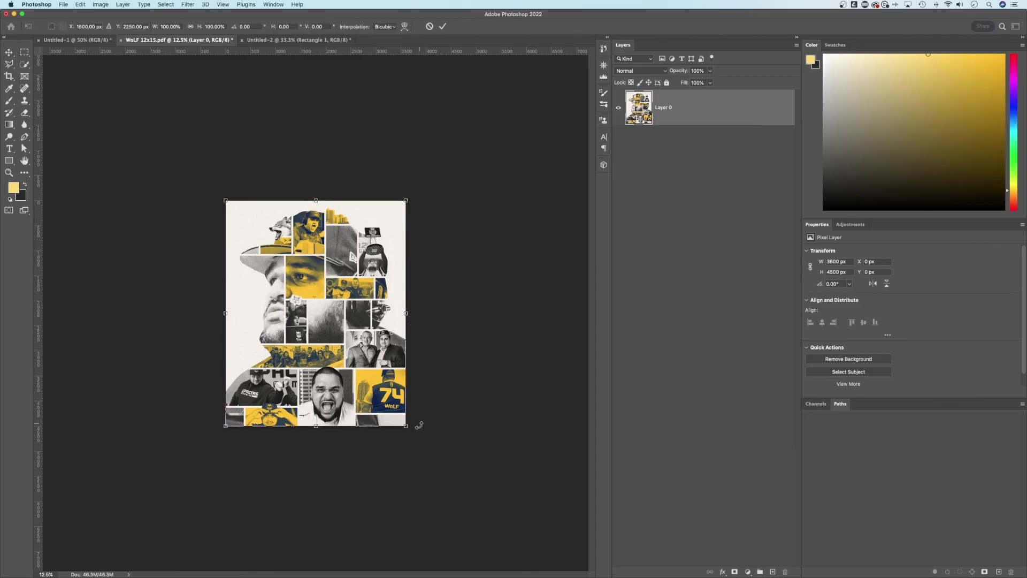
pyautogui.moveTo(407, 426); pyautogui.dragTo(493, 535)
pyautogui.moveTo(466, 378); pyautogui.dragTo(450, 355)
pyautogui.press('Return')
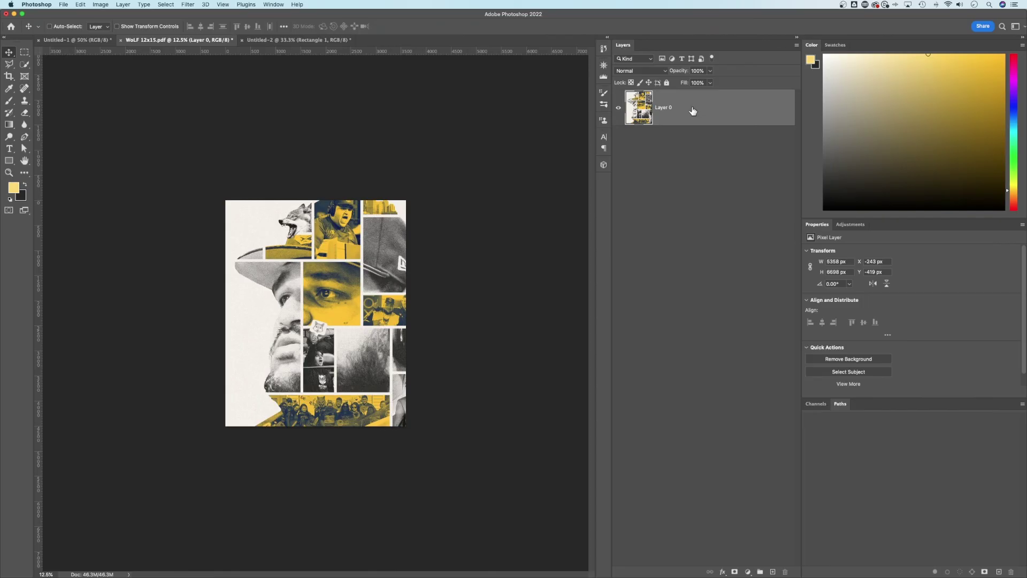
# Step: Try to create an artboard from the enlarged Layer 0, then undo it
pyautogui.rightClick(692, 110)
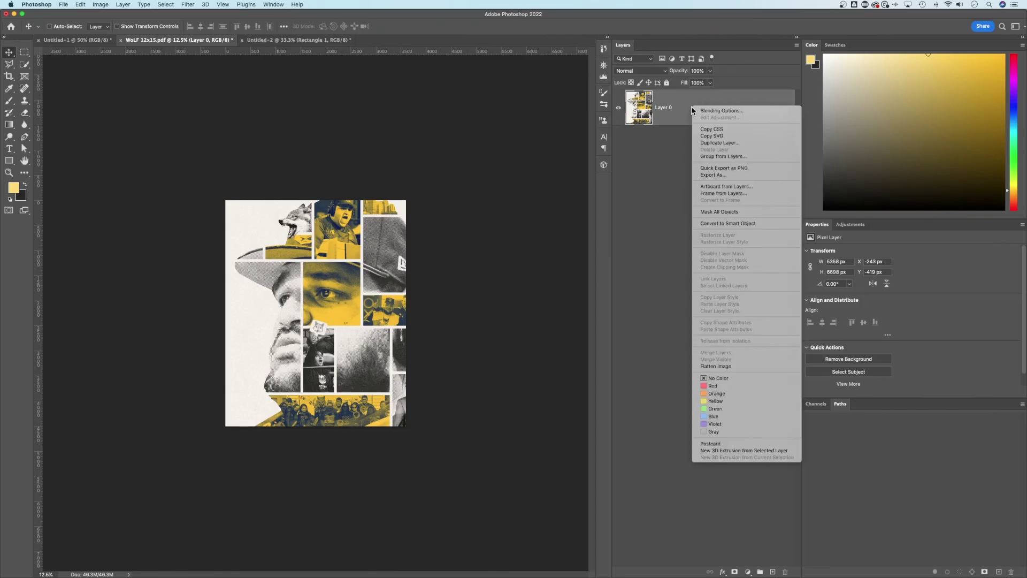
pyautogui.click(726, 187)
pyautogui.click(559, 253)
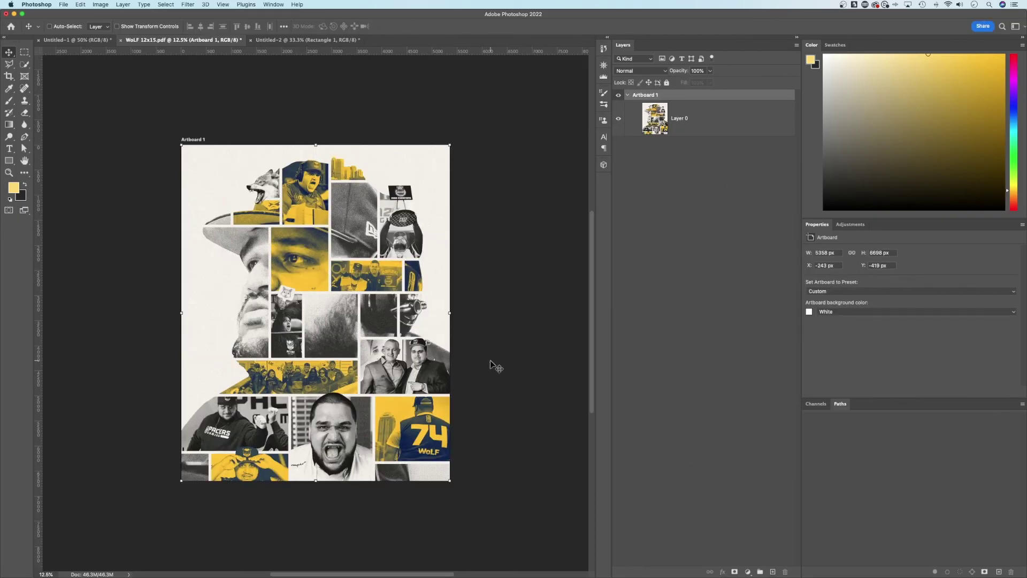
pyautogui.press('super+z')
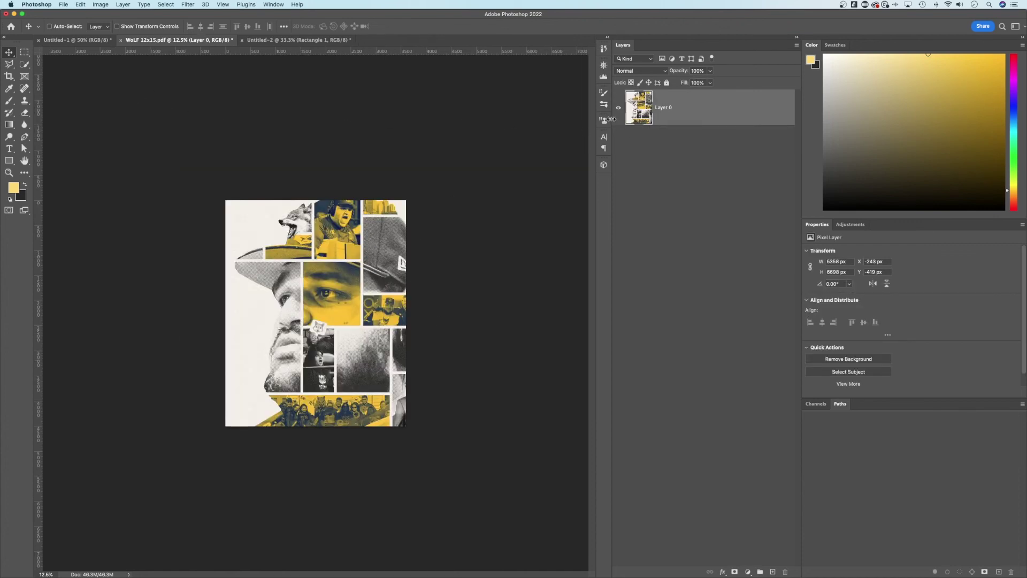
# Step: Shift the enlarged Layer 0 slightly to the right, to about X -160 px
pyautogui.rightClick(15, 56)
pyautogui.click(45, 51)
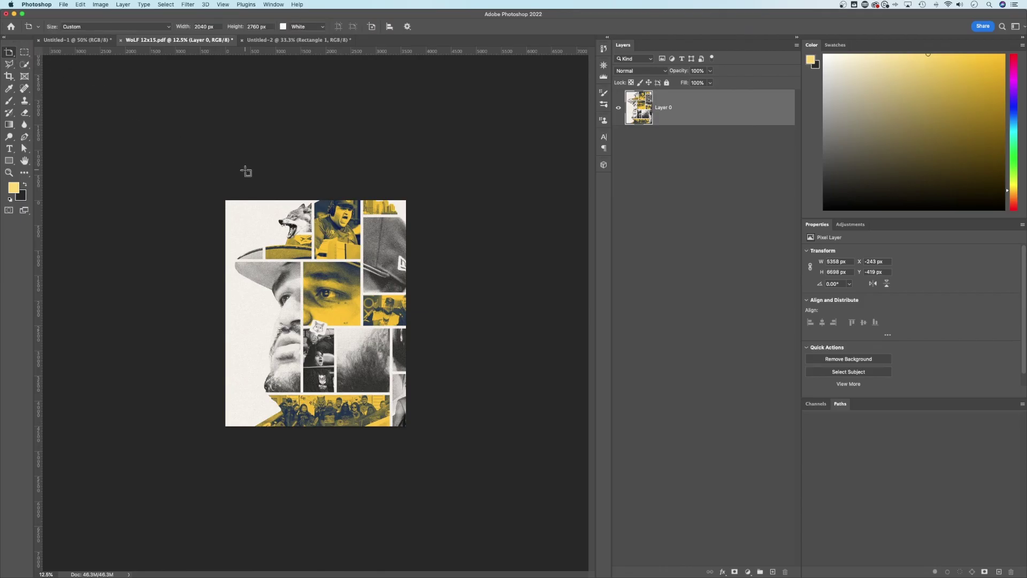
pyautogui.moveTo(239, 162); pyautogui.dragTo(244, 162)
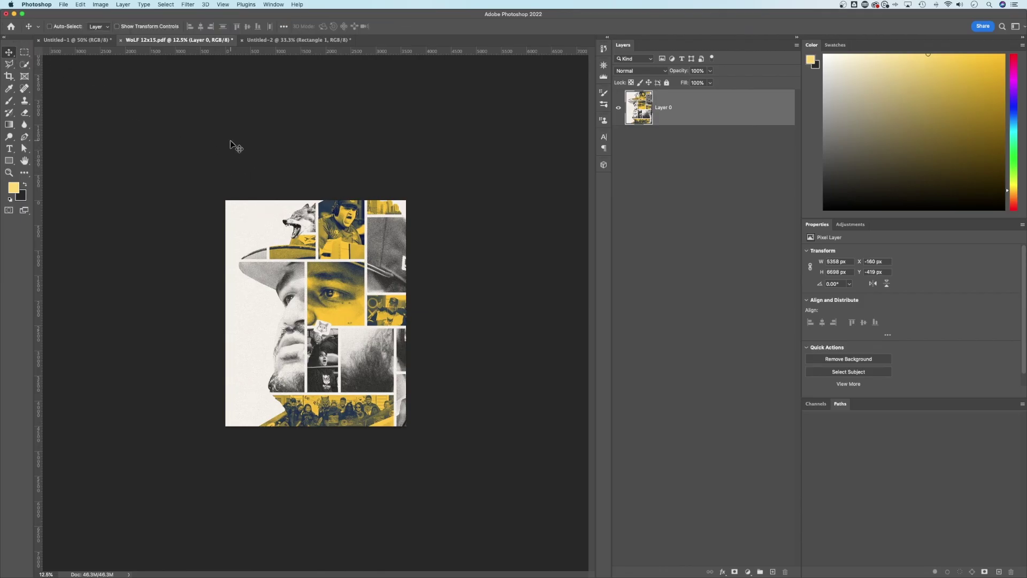
# Step: Draw a 3600 × 4500 px artboard exactly over the canvas and check its background color choices, keeping White
pyautogui.rightClick(12, 54)
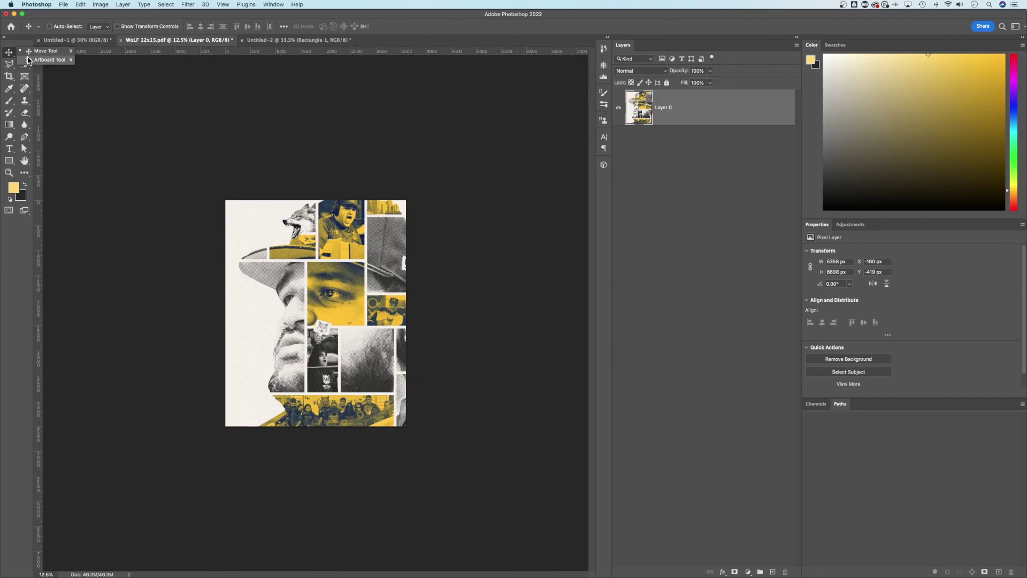
pyautogui.click(46, 62)
pyautogui.moveTo(225, 201); pyautogui.dragTo(408, 428)
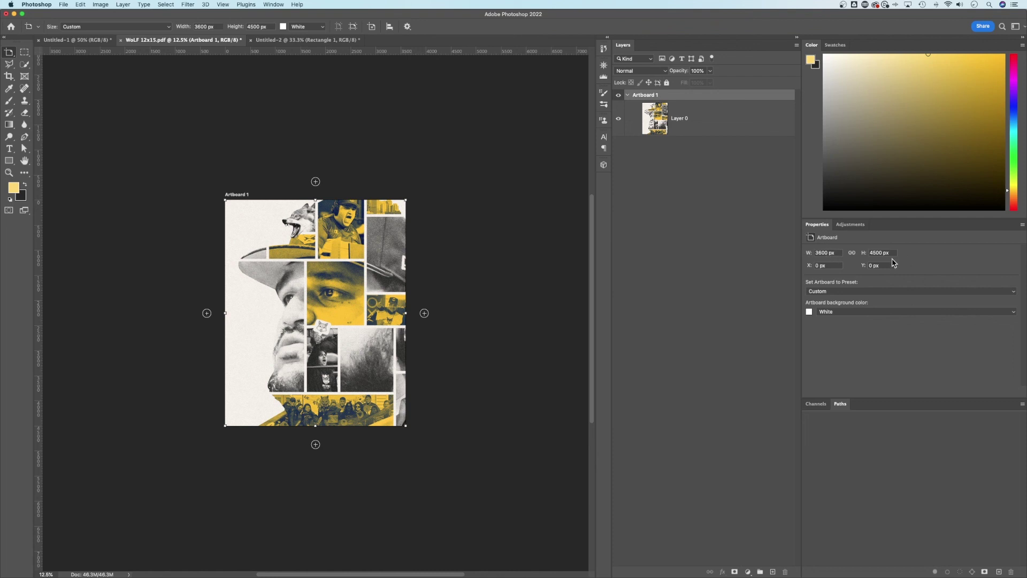
pyautogui.click(841, 312)
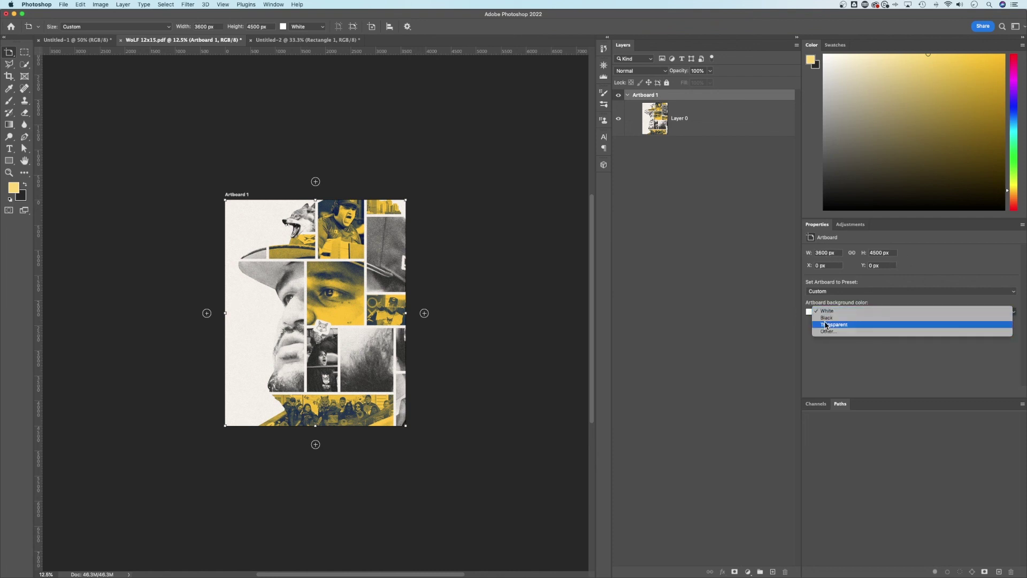
pyautogui.click(908, 268)
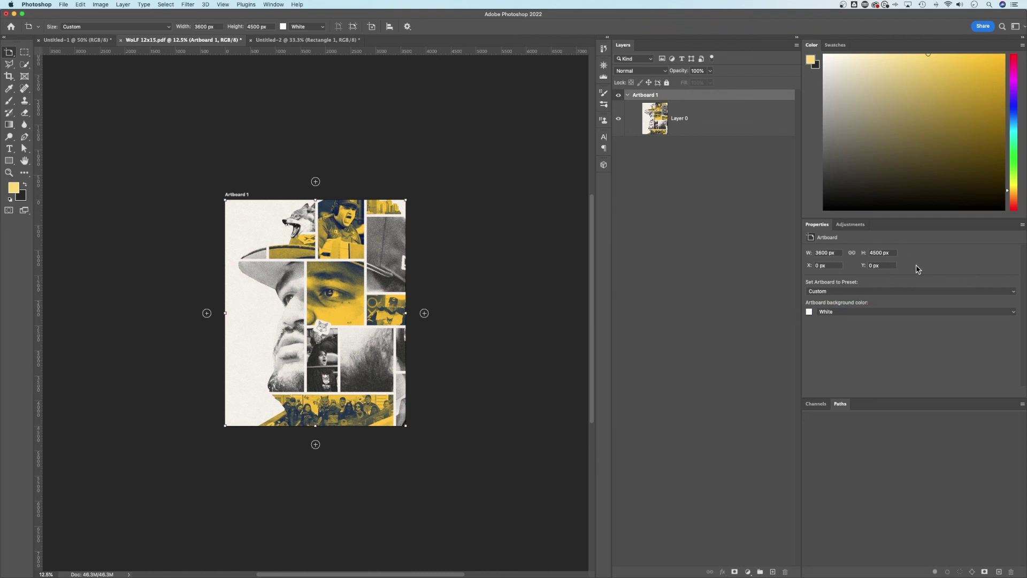